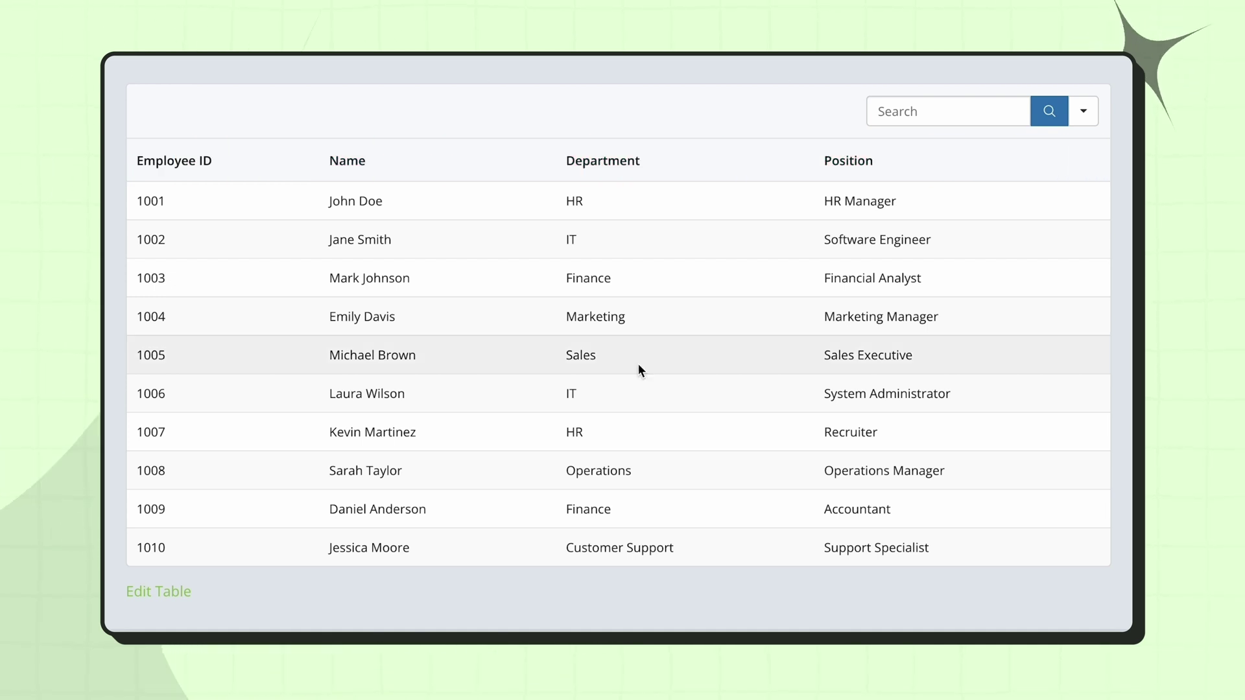
Step: Try the Olive scheme on Employee List, then apply the predefined Purple colour scheme
click(173, 592)
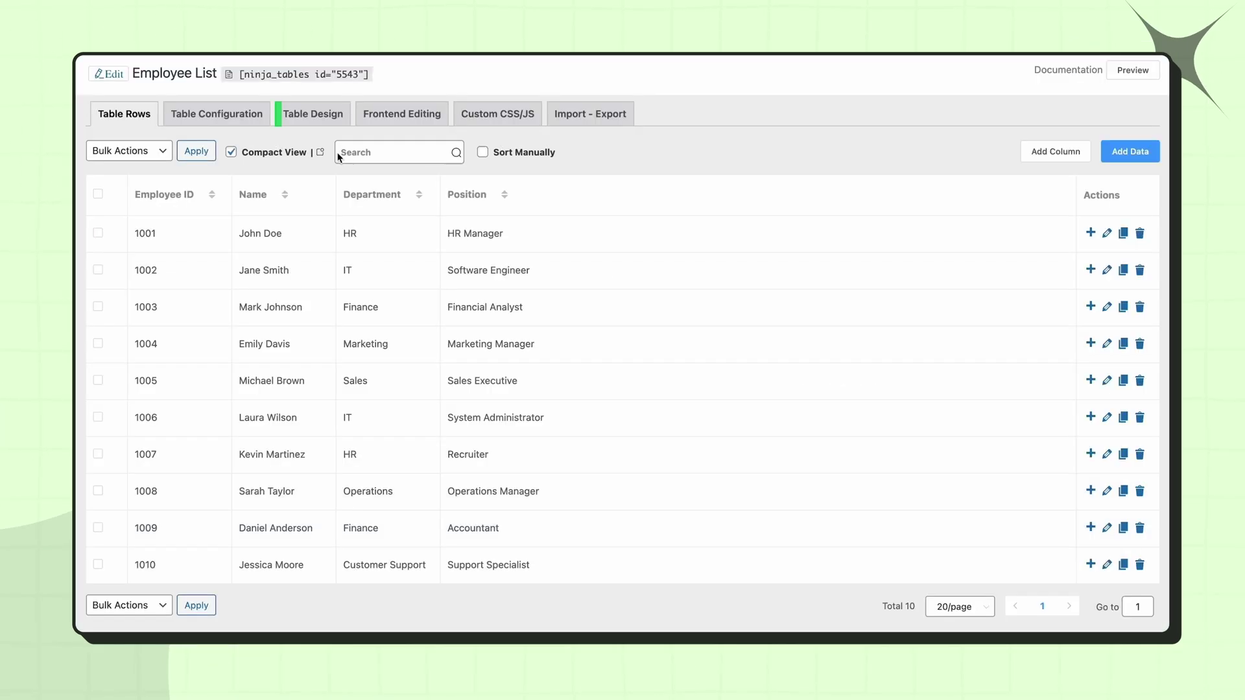
click(314, 114)
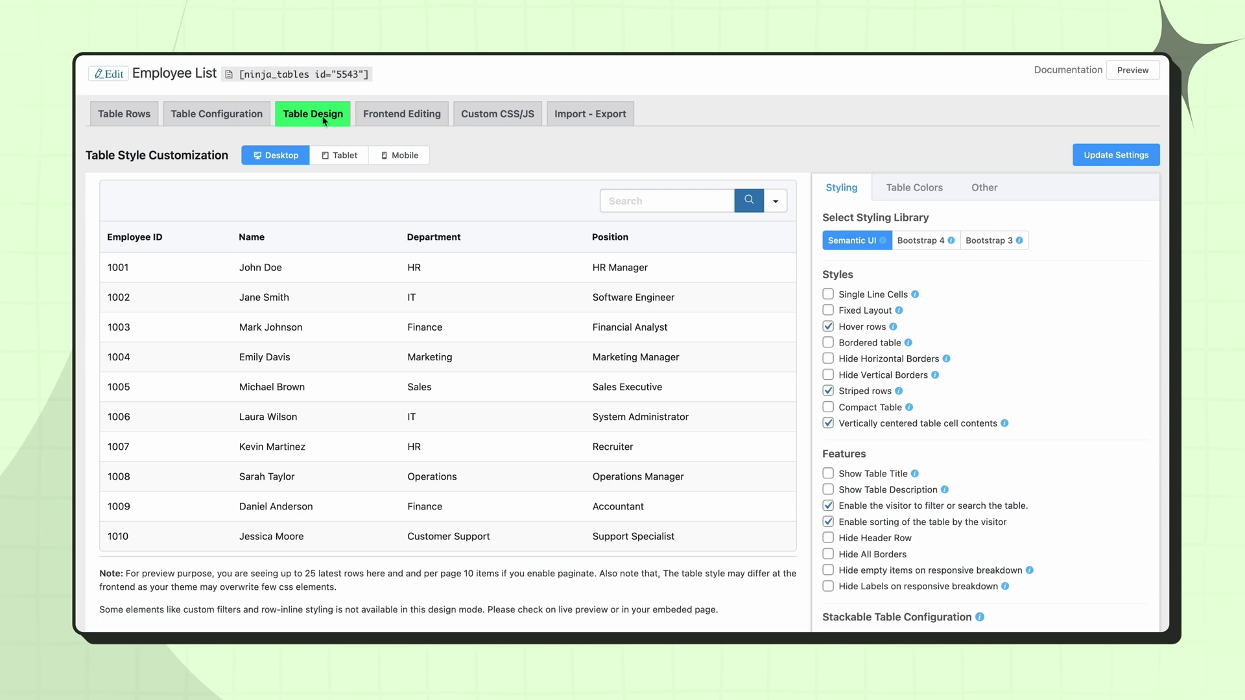
click(916, 188)
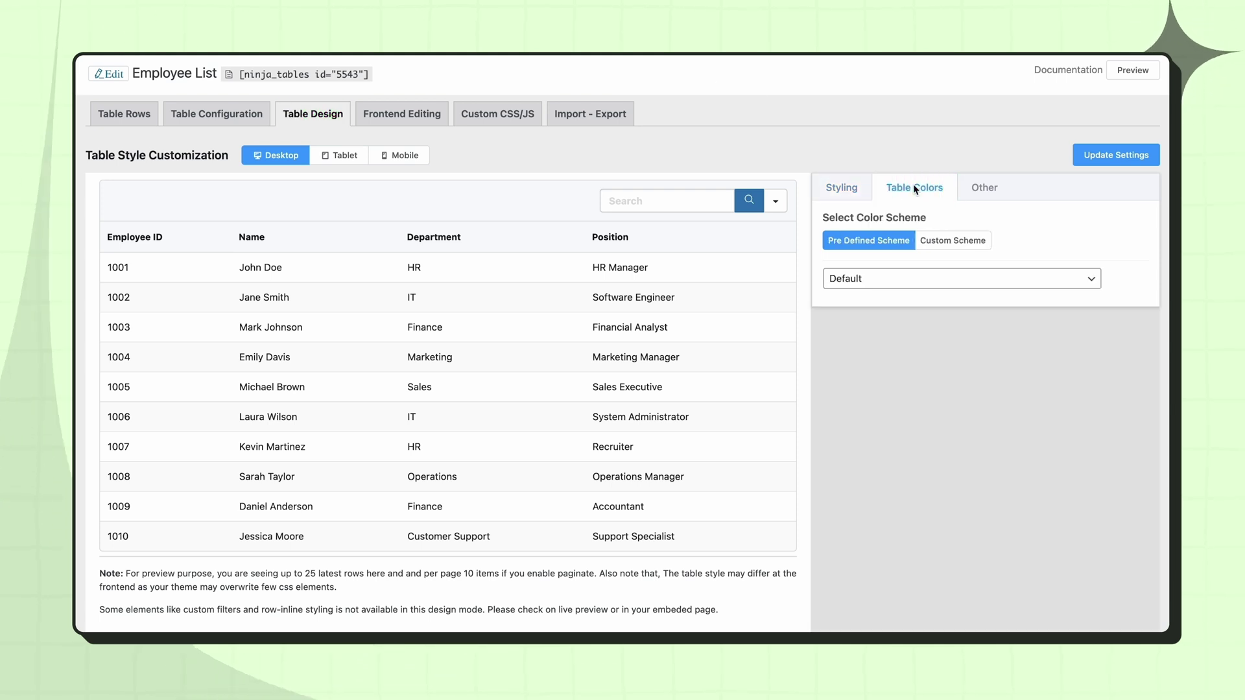
click(893, 280)
click(864, 356)
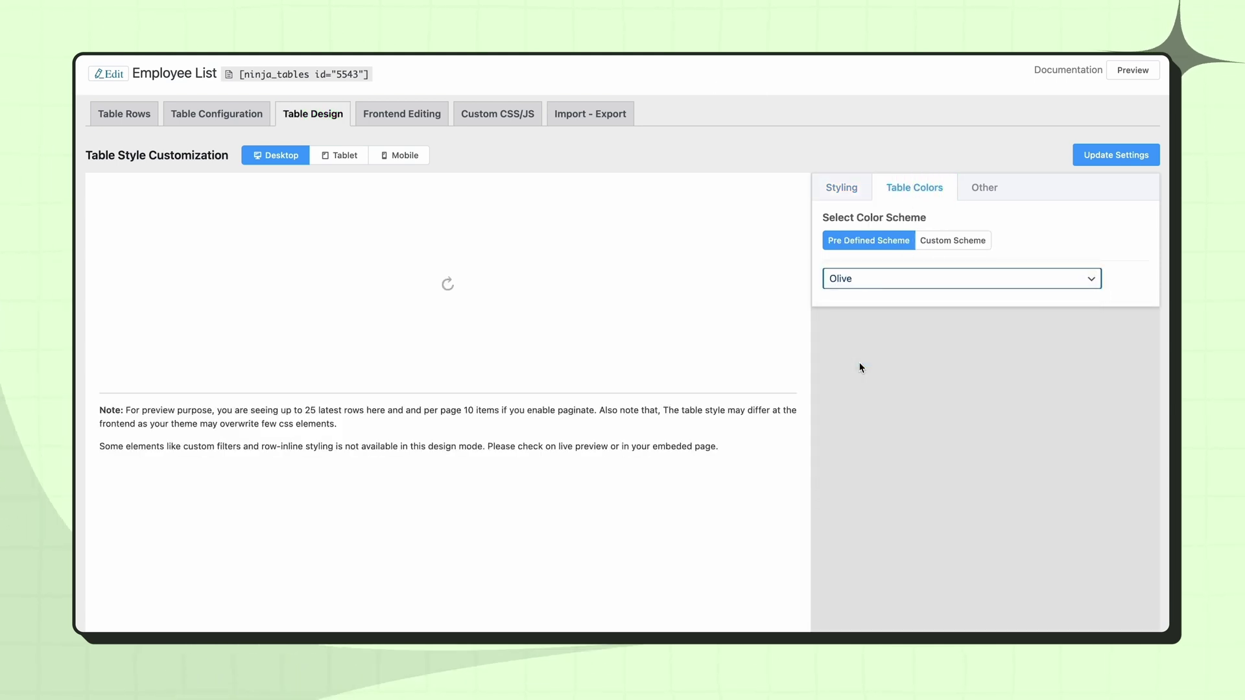
click(865, 278)
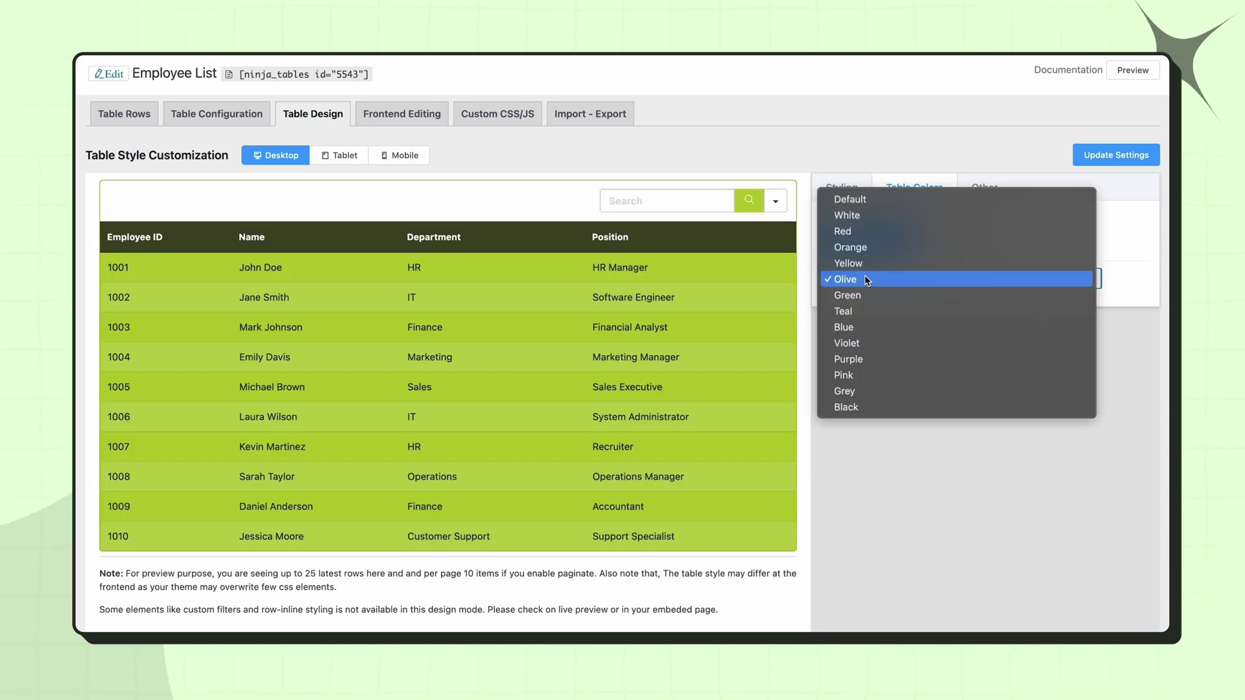
click(856, 362)
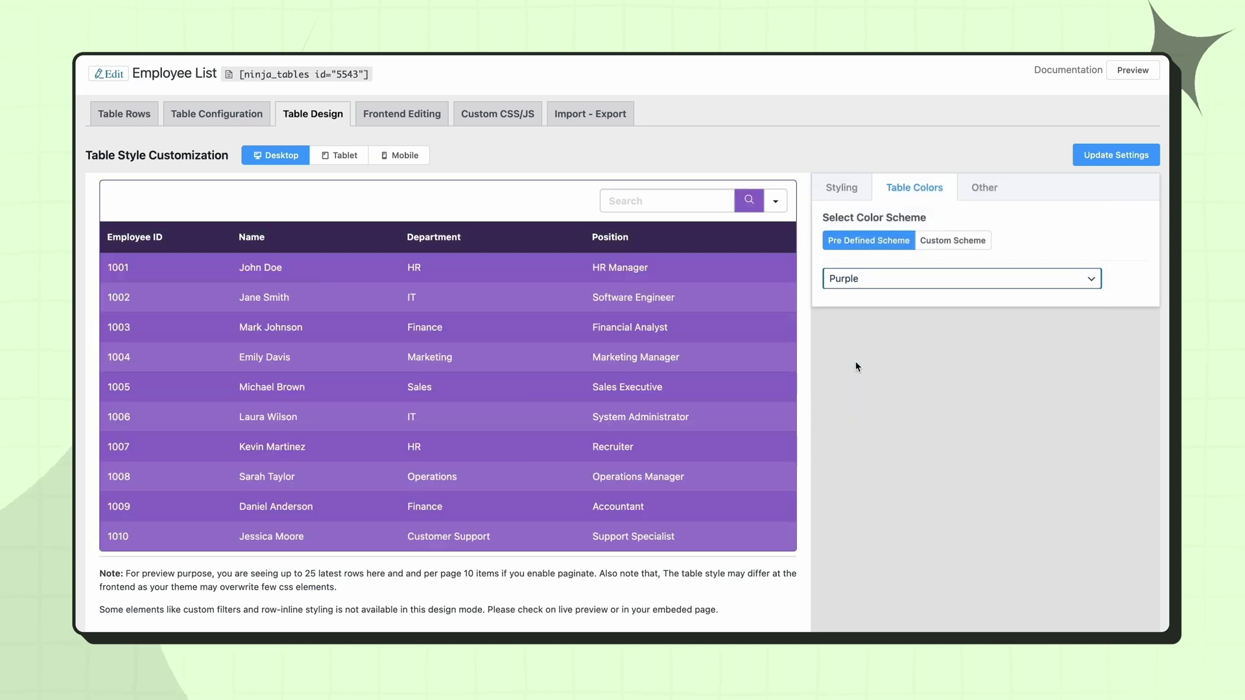
Step: Switch to a custom scheme with a cyan search icon and black search bar border
click(959, 238)
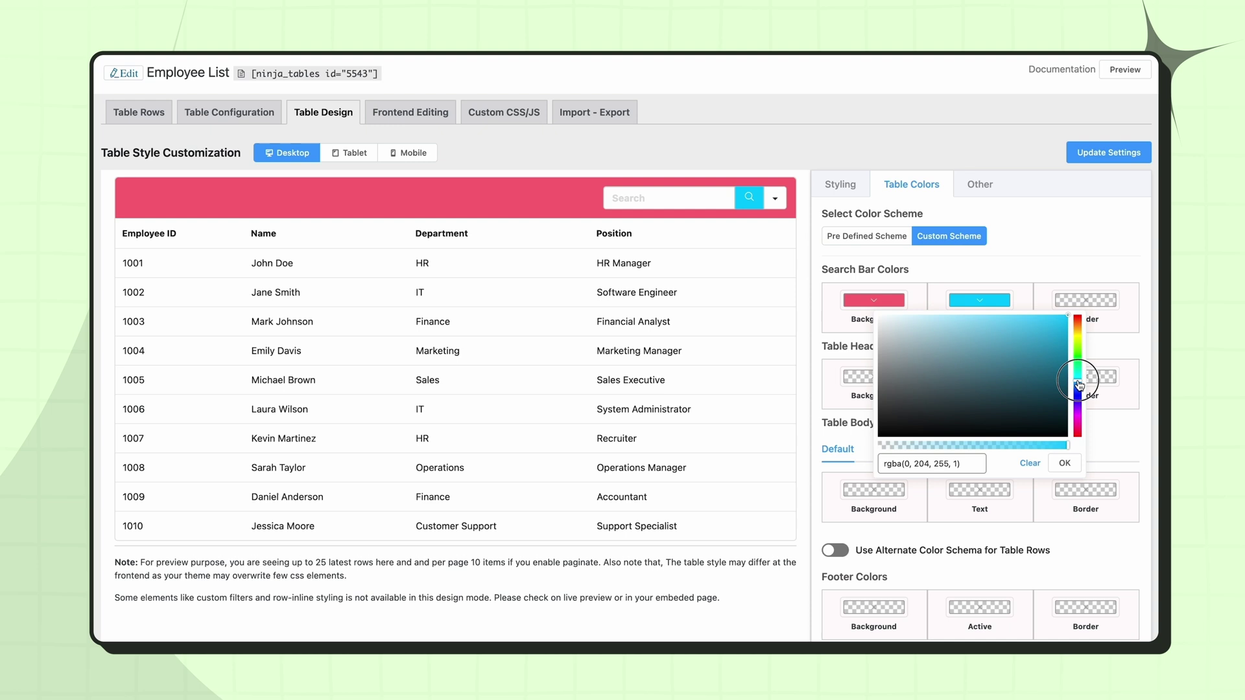
click(1062, 462)
click(1086, 300)
drag(960, 429, 956, 446)
click(823, 344)
Step: Give the table header a light green background and a black border
click(873, 376)
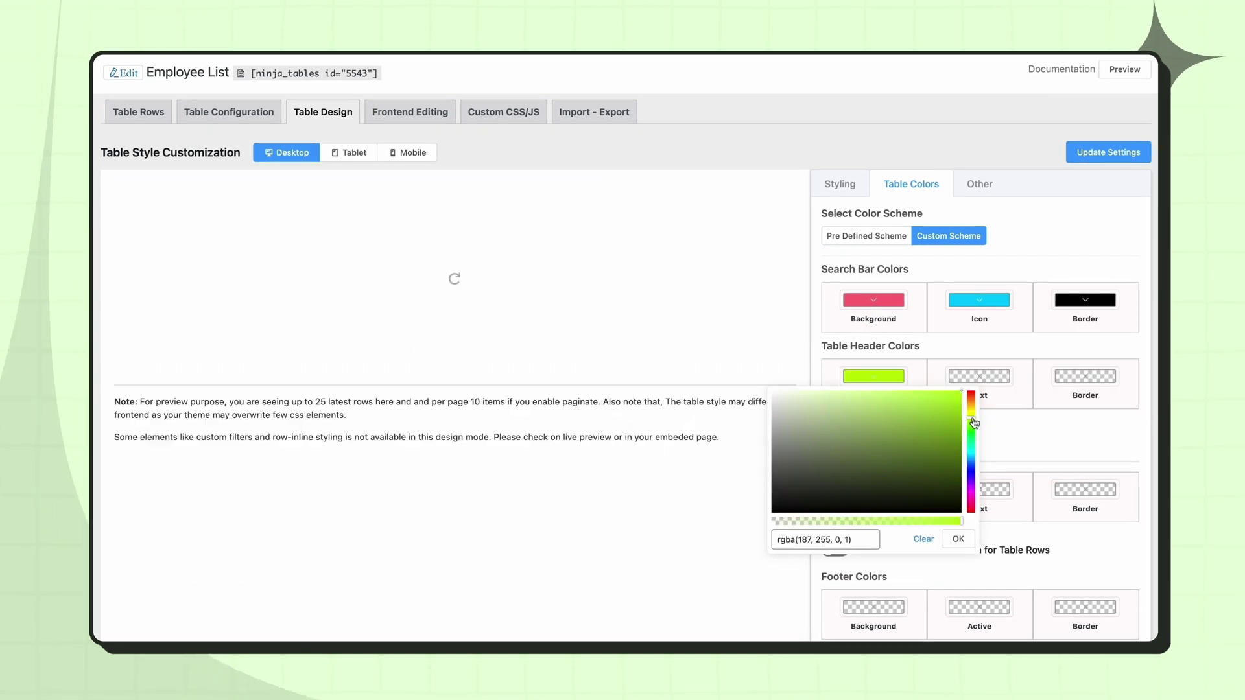
drag(971, 395, 970, 438)
click(878, 397)
click(1085, 376)
click(940, 558)
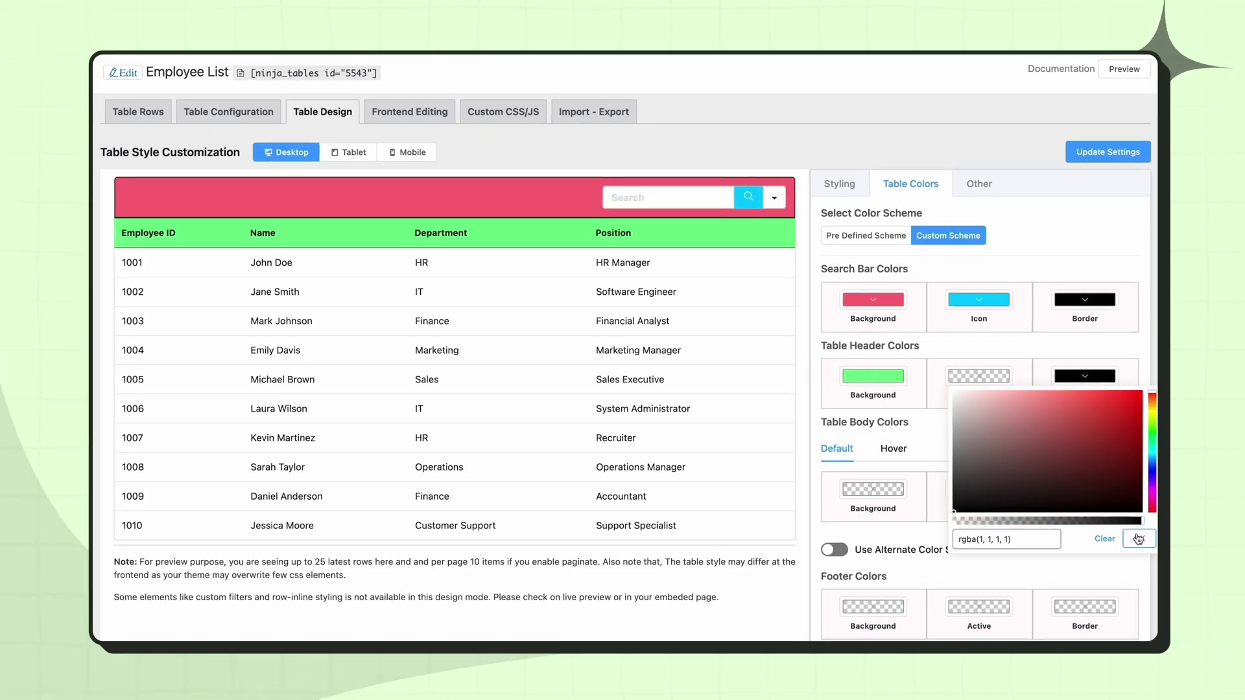
click(1091, 534)
click(979, 376)
Step: Make the body pale yellow with alternating yellow even rows and black body borders
click(971, 344)
click(971, 339)
click(828, 323)
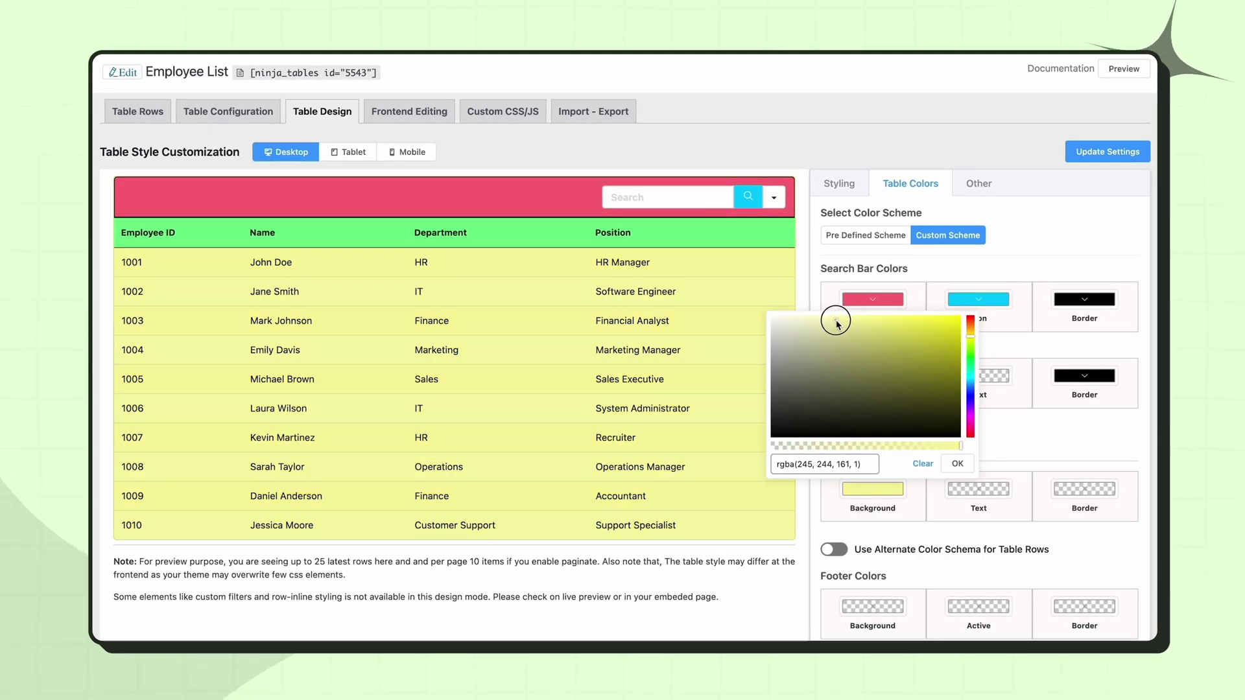
click(958, 463)
scroll(841, 493, down, 3)
click(841, 444)
click(872, 569)
click(971, 423)
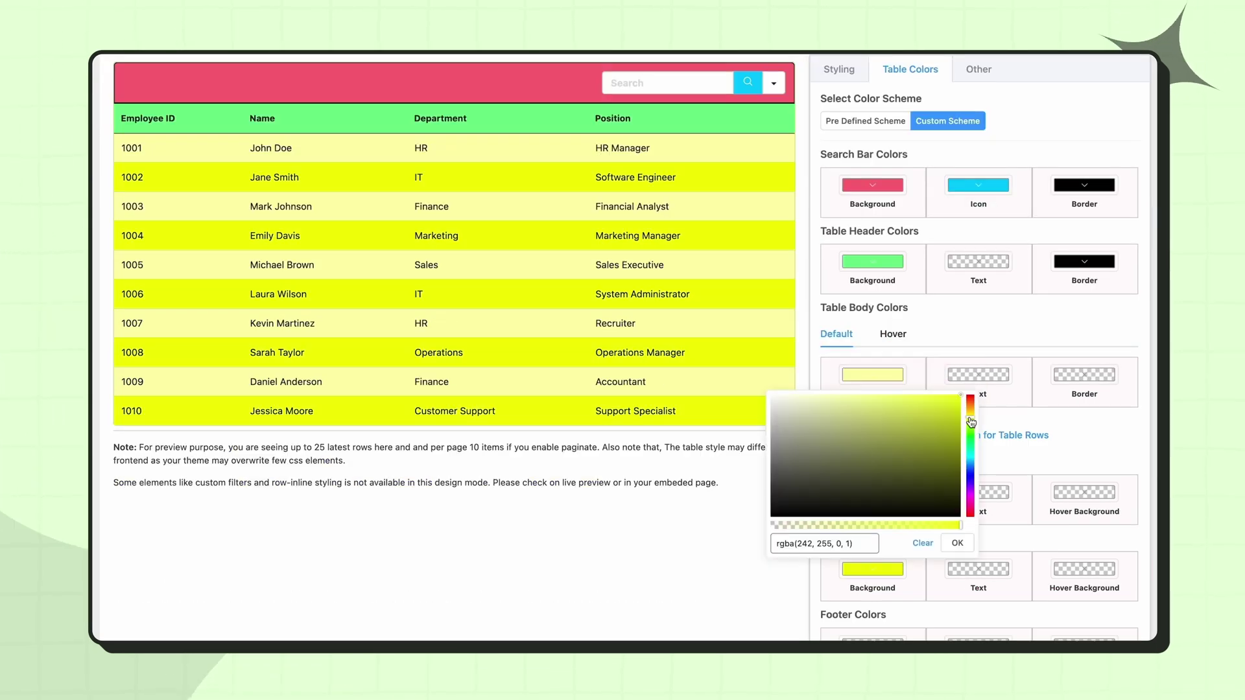
click(898, 406)
click(1077, 376)
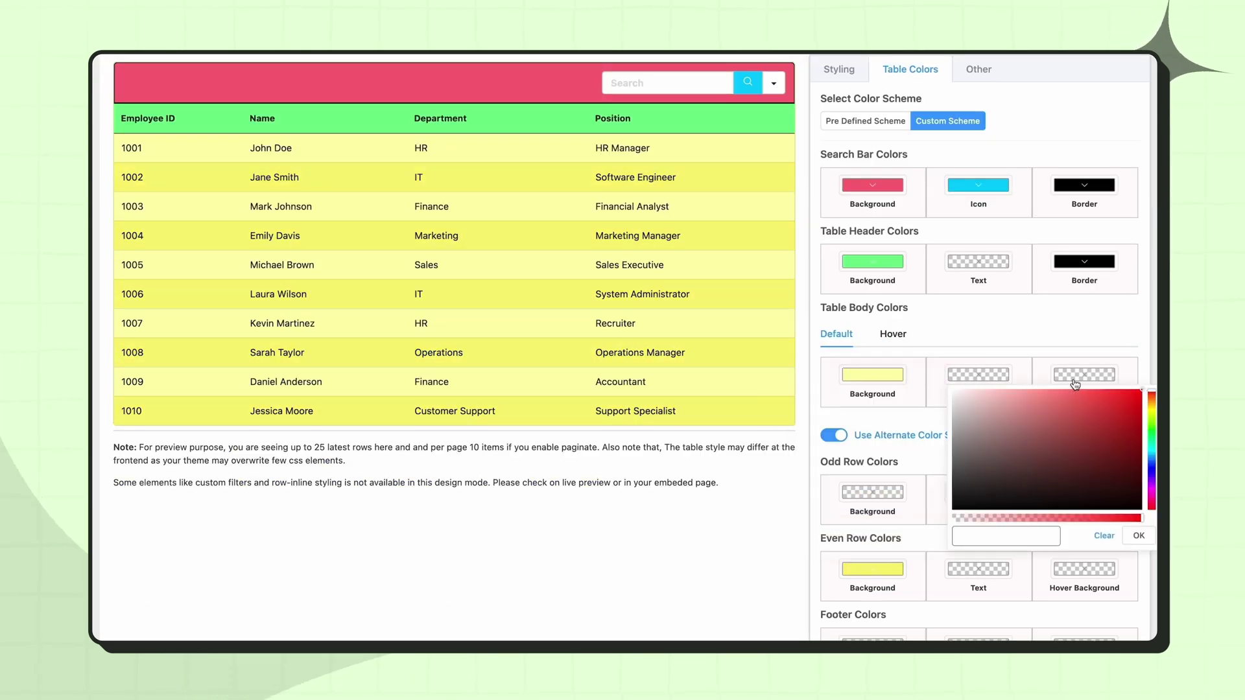
click(947, 509)
scroll(947, 503, up, 2)
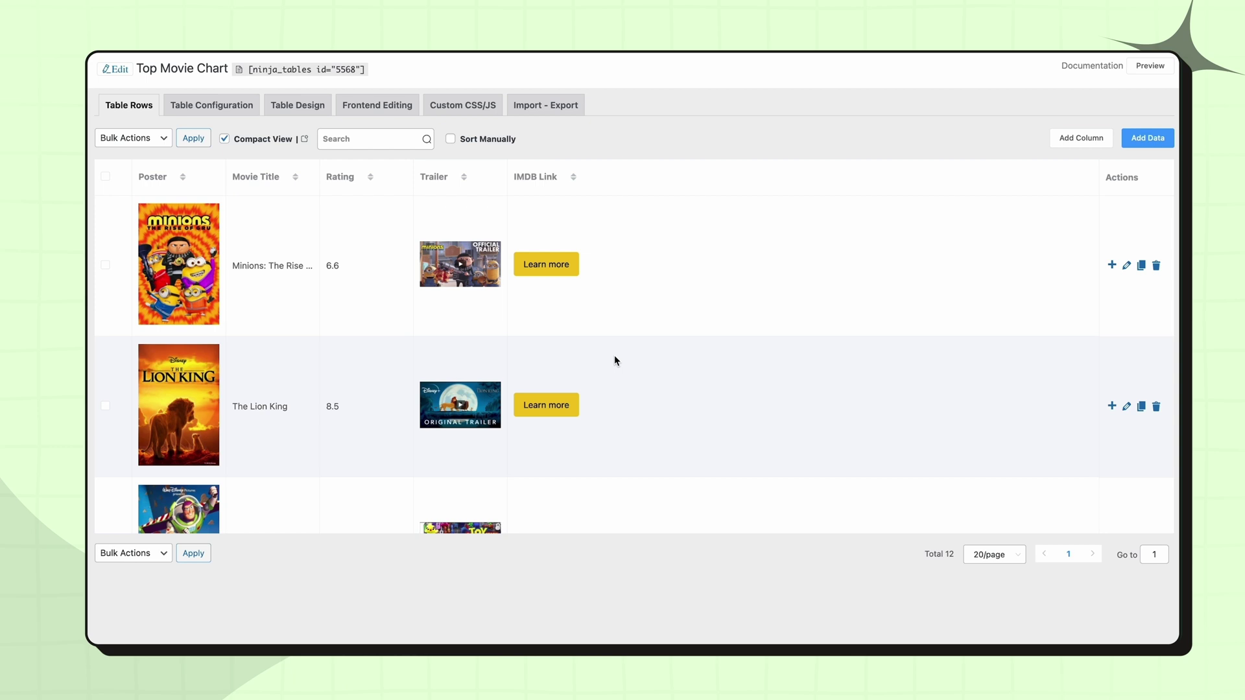
Step: Show right-aligned pagination with scroll-to-top and page-size choices of 5,10
click(305, 114)
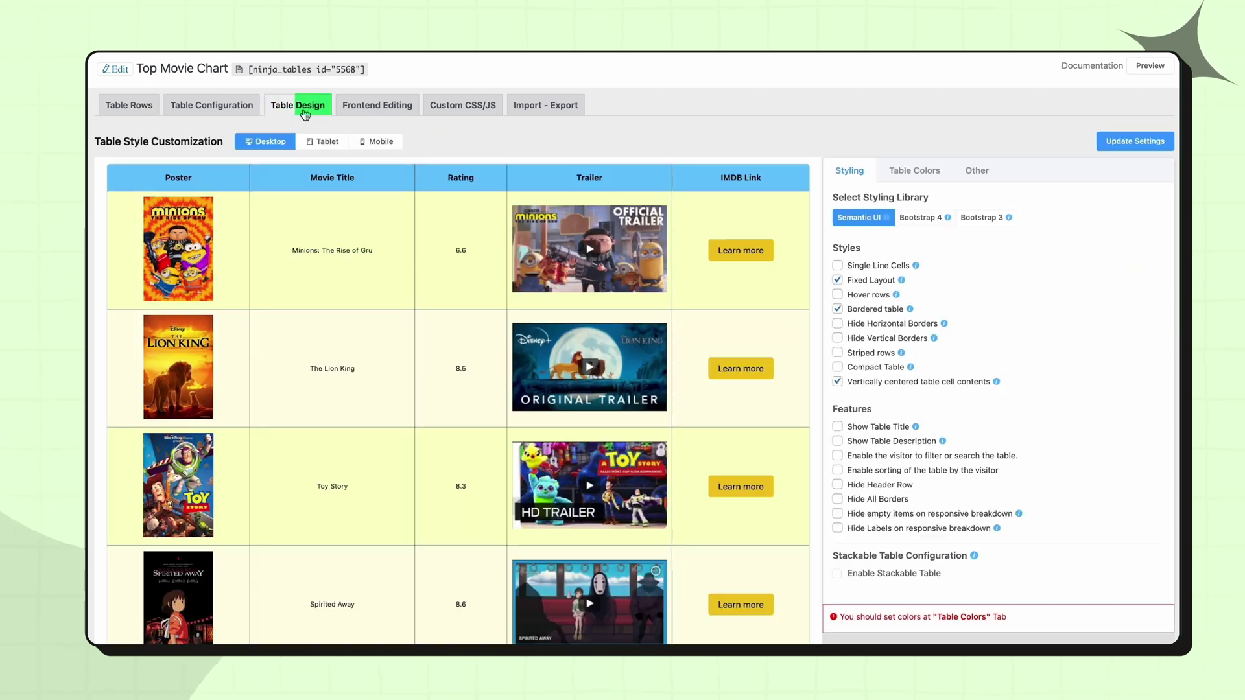
click(975, 173)
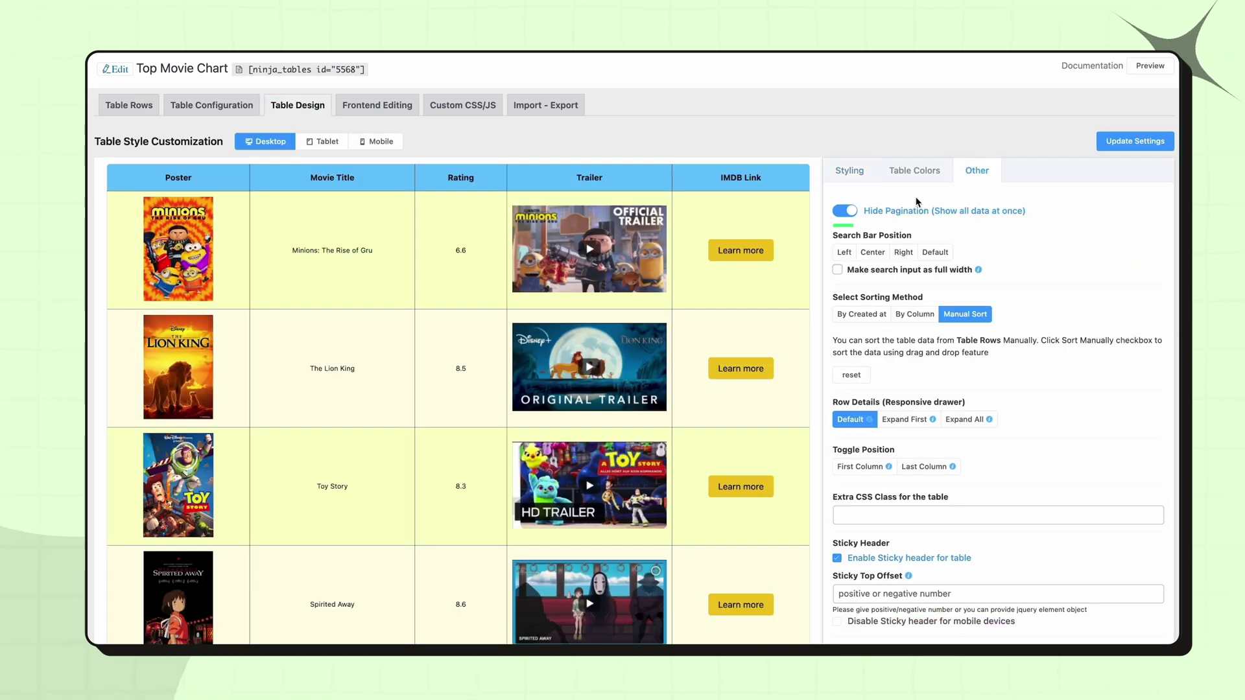
click(845, 212)
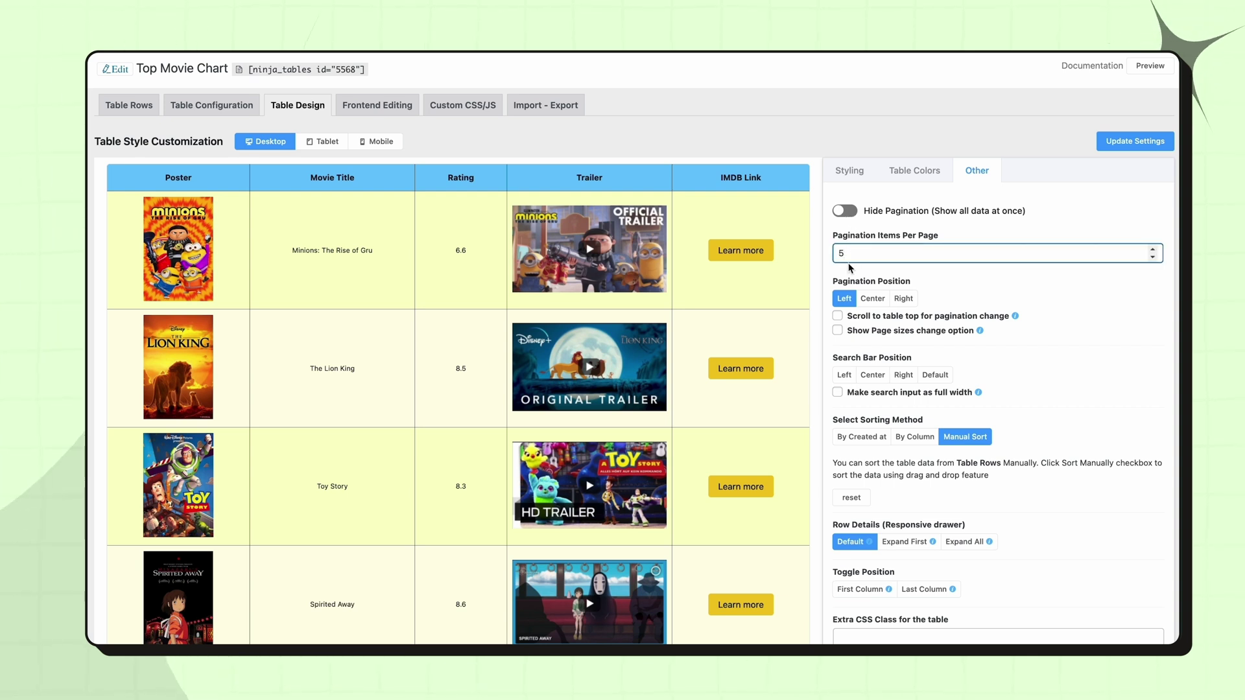
click(906, 304)
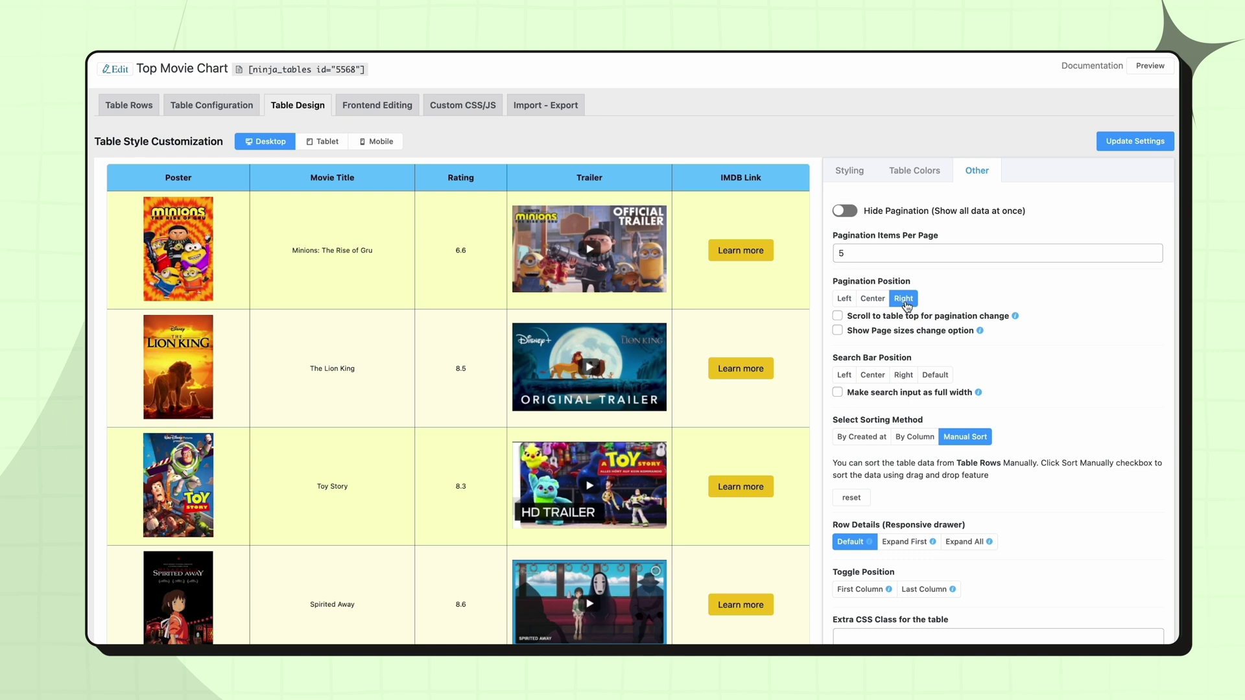
click(838, 317)
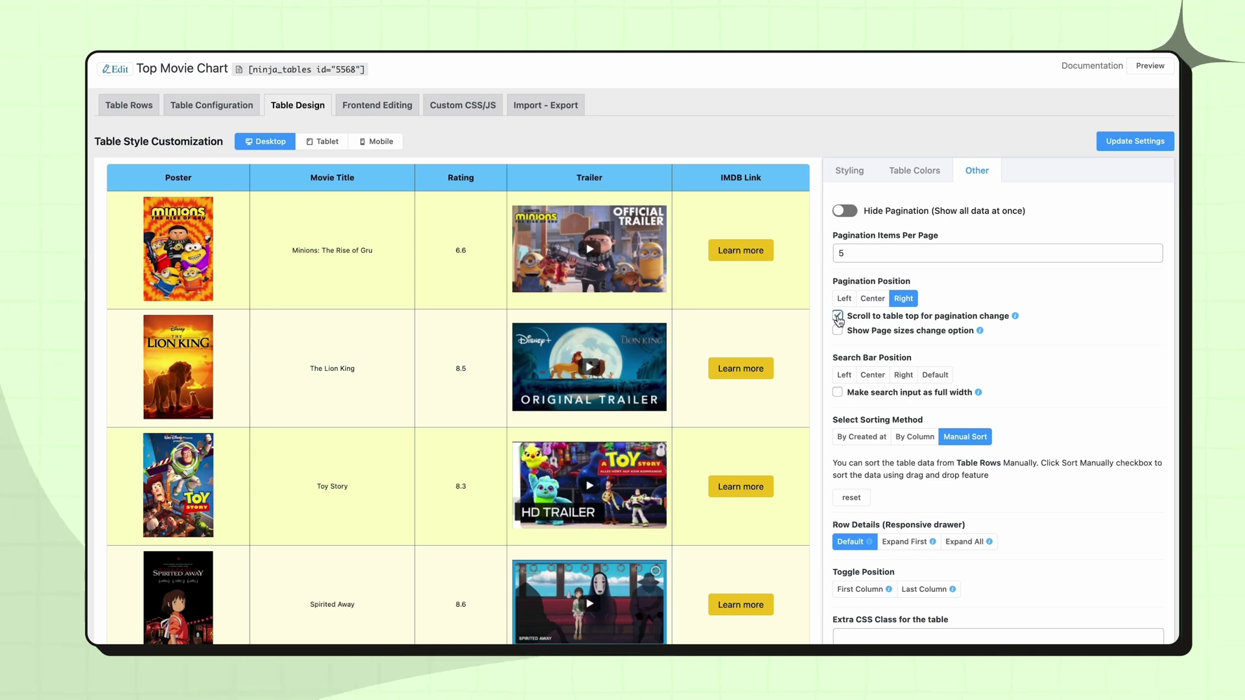
click(837, 331)
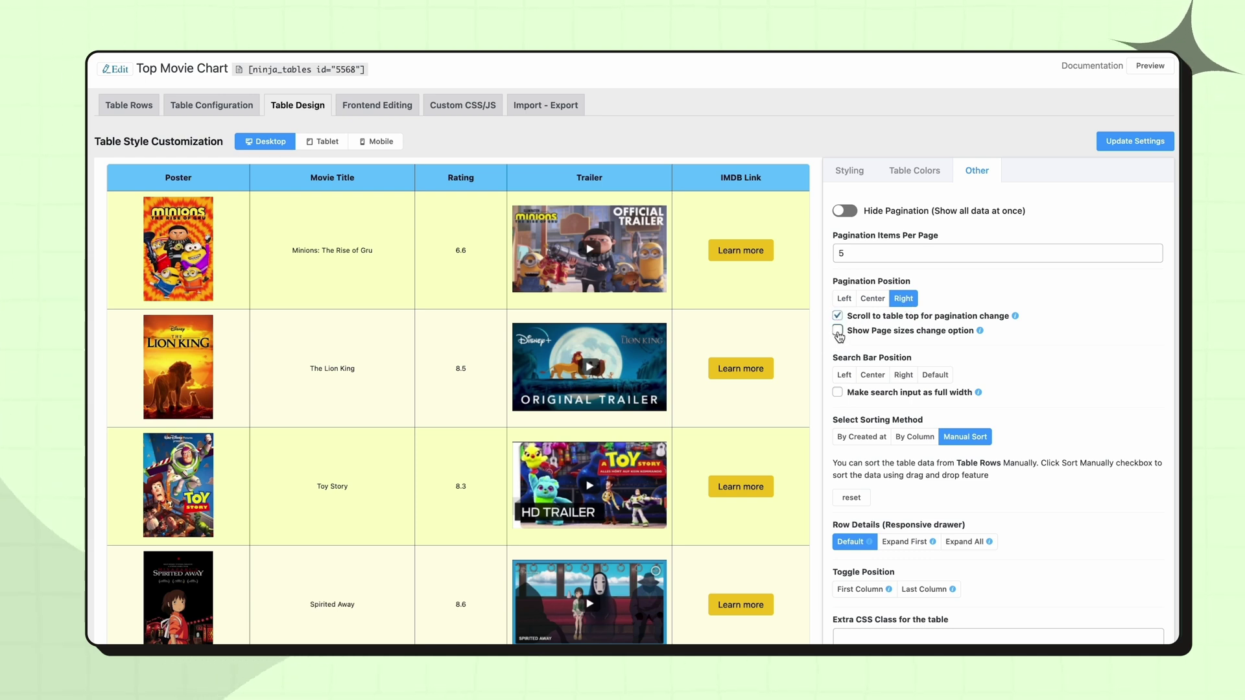
text(5,10)
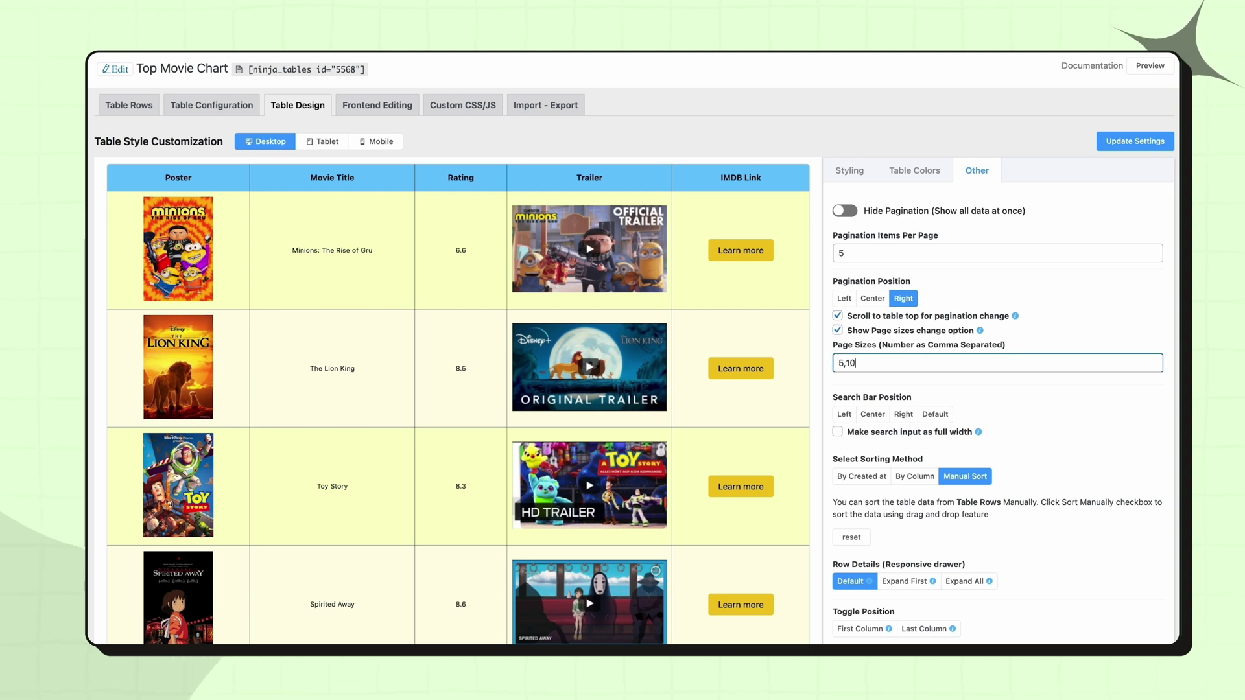
Step: Set the footer active colour to green and save the table settings
click(914, 172)
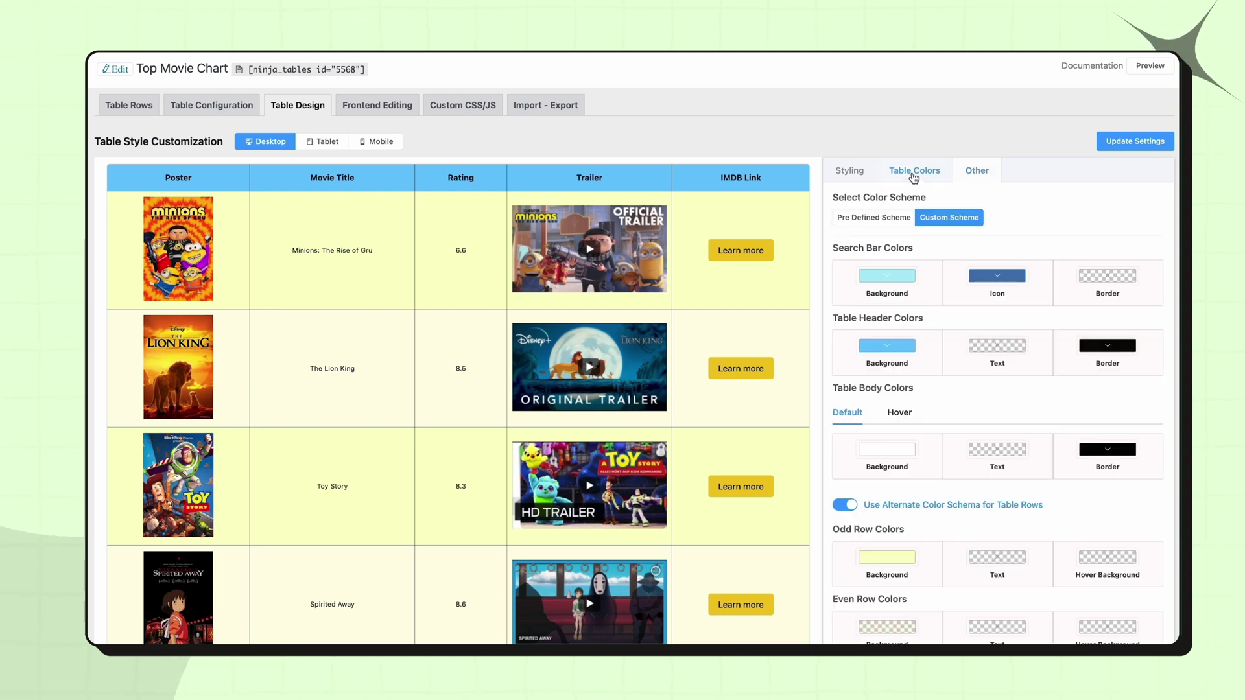
scroll(973, 363, down, 4)
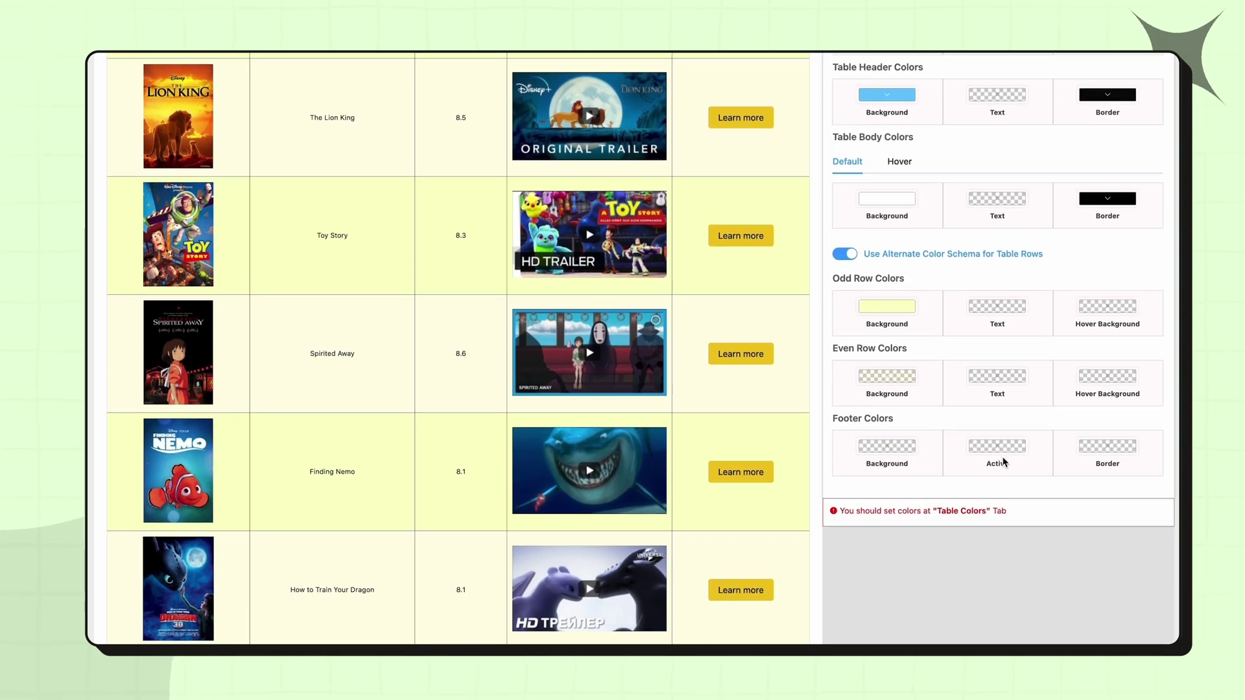
click(1005, 449)
click(1089, 511)
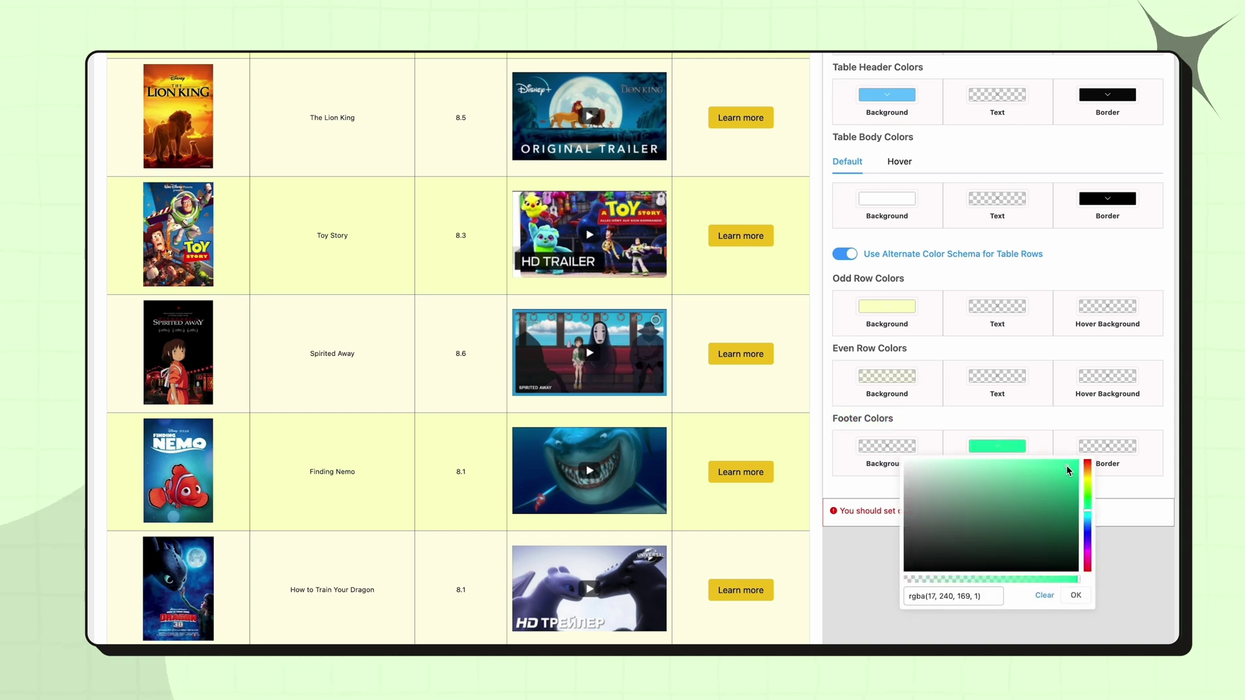
click(1077, 595)
scroll(1103, 389, up, 4)
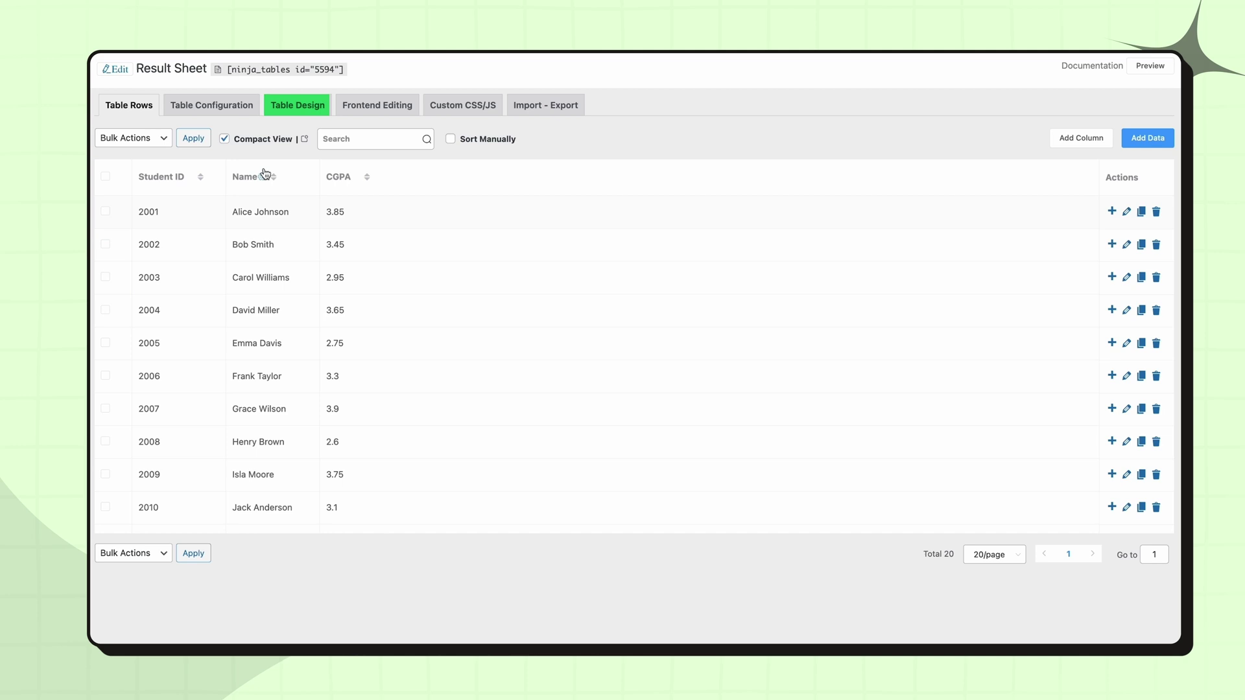
Step: Enable 'Enable the visitor to filter or search the table' in the Result Sheet's Table Design features
click(295, 112)
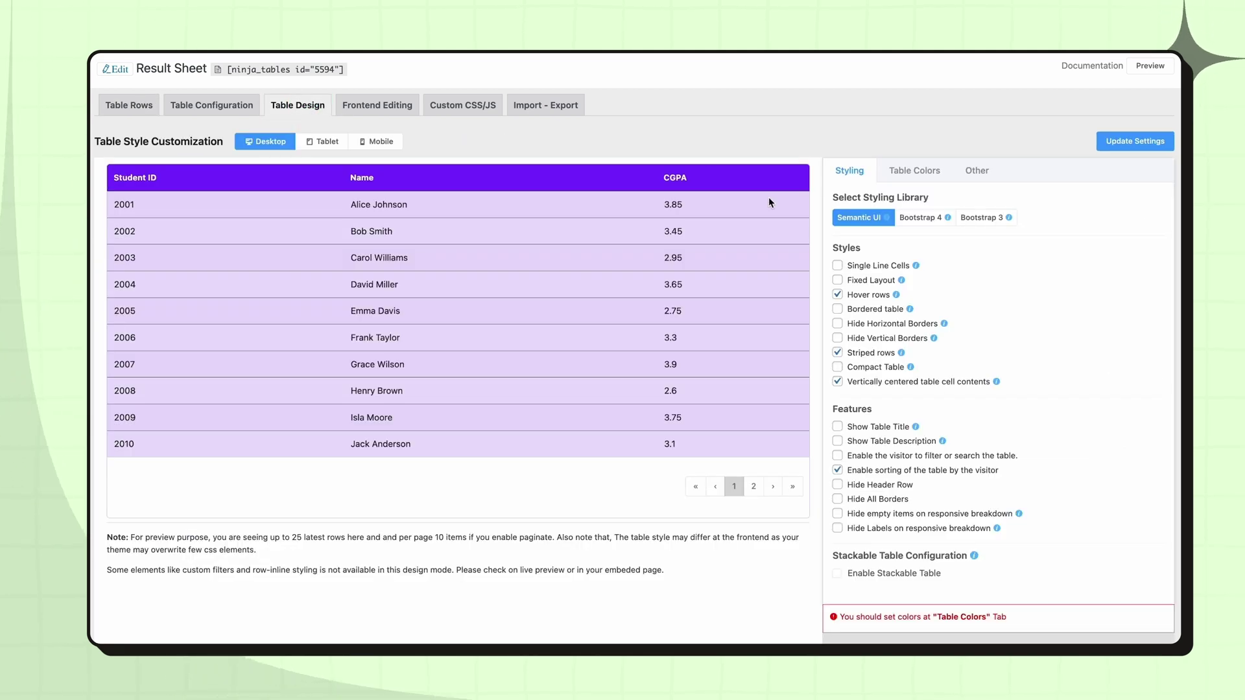
click(841, 458)
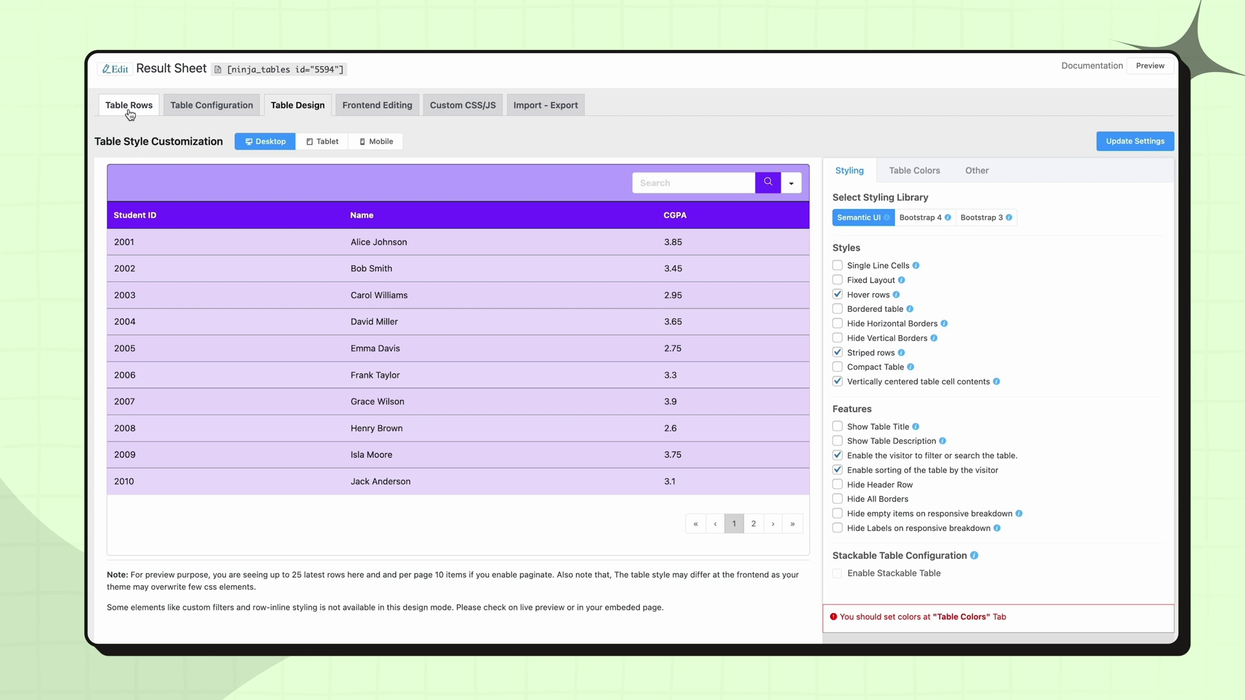
Step: Uncheck 'Disable frontend search' in the CGPA column's advanced settings and update the column
click(129, 114)
click(337, 176)
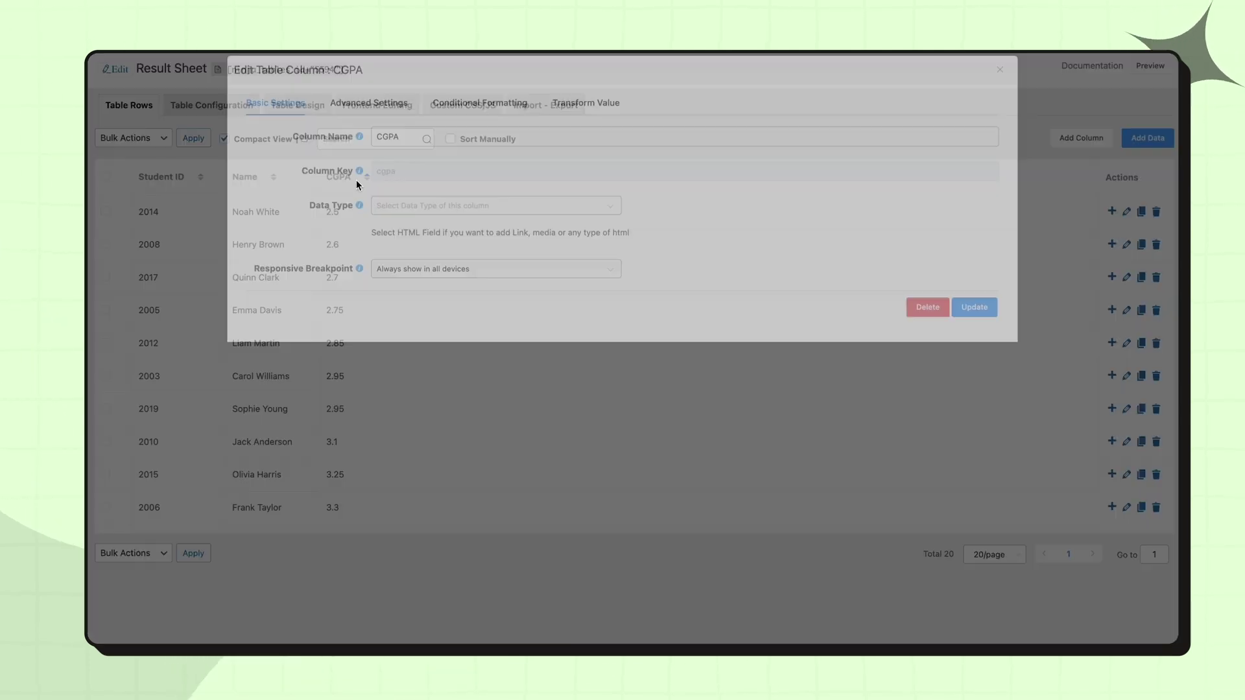
click(383, 122)
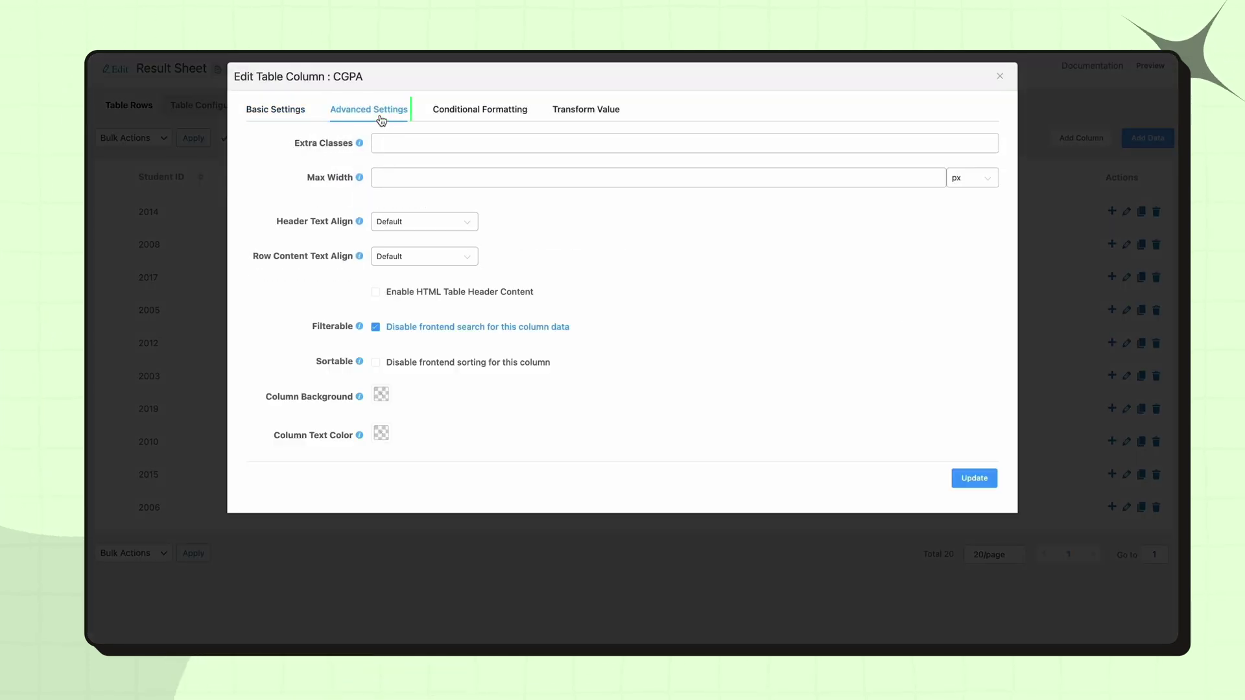
click(376, 327)
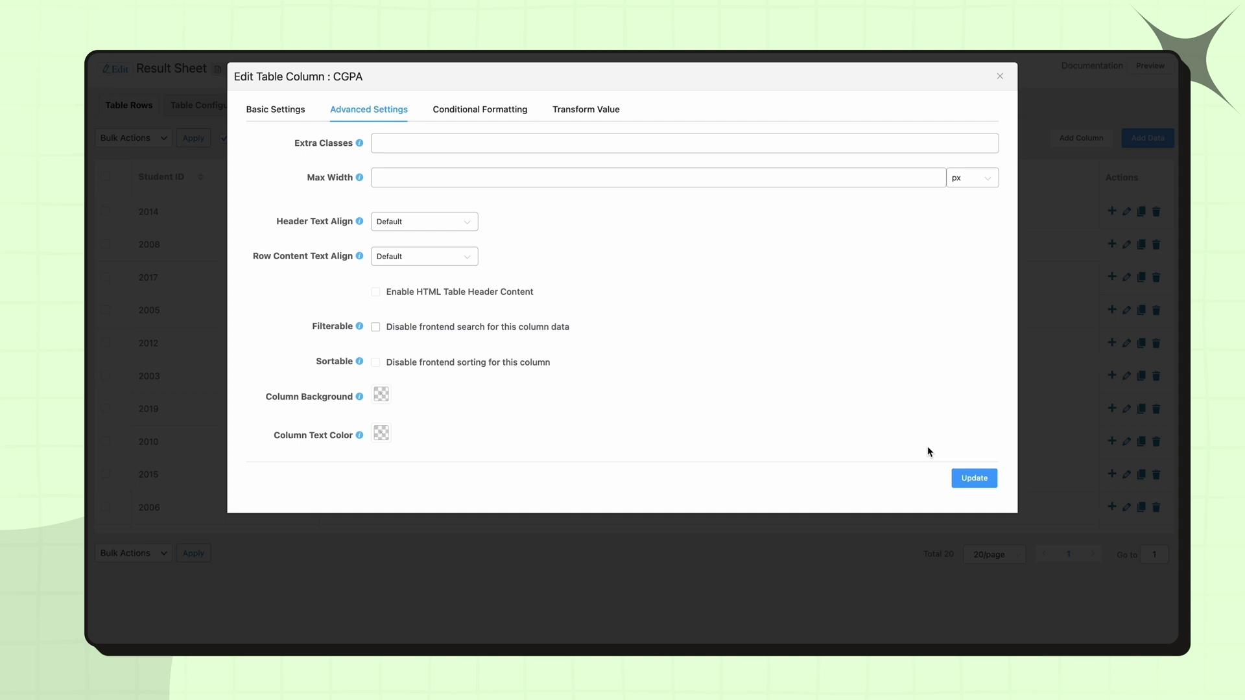
click(960, 477)
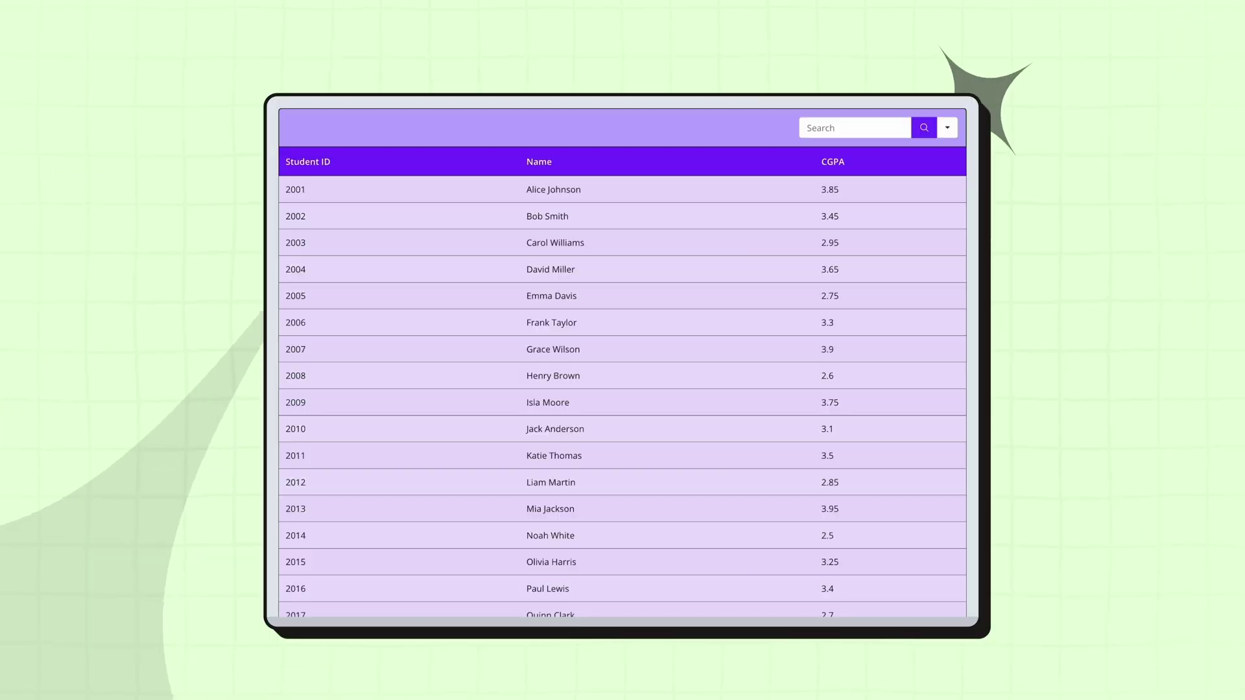
Step: Search the frontend student table for a student's name
click(873, 127)
click(916, 132)
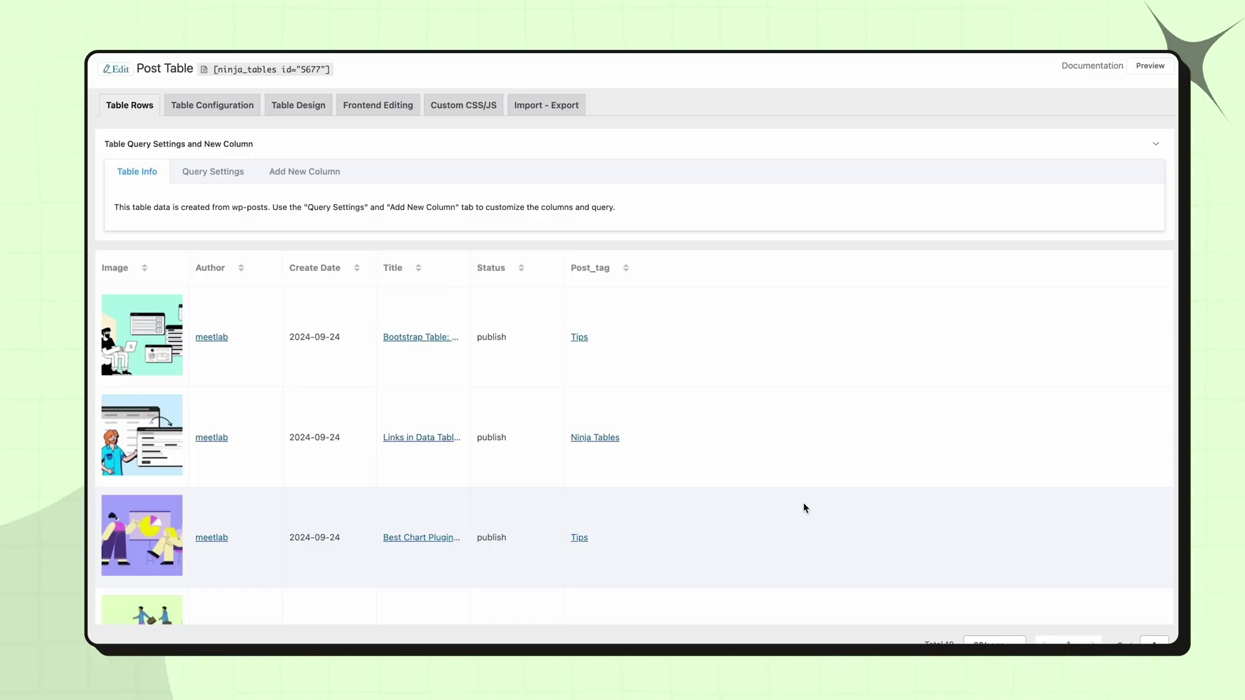
Step: Scroll through the post rows, then go to Table Configuration > Custom Filters
scroll(804, 508, down, 10)
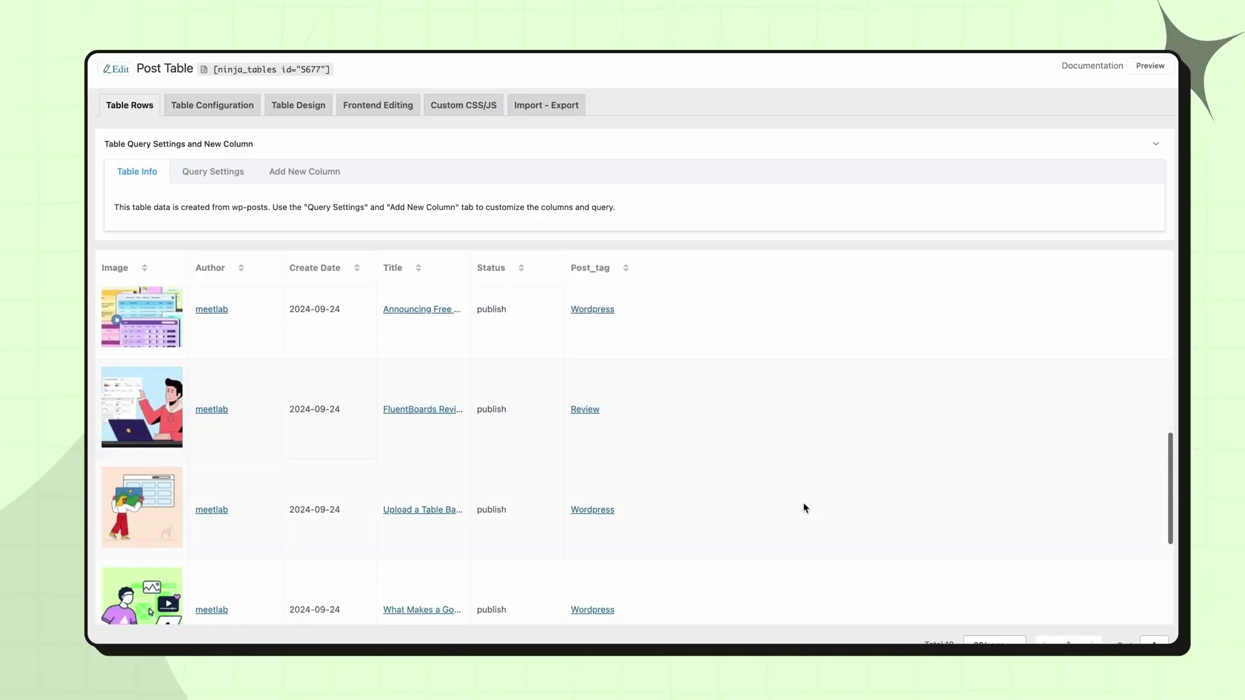
scroll(804, 508, down, 3)
scroll(804, 508, up, 8)
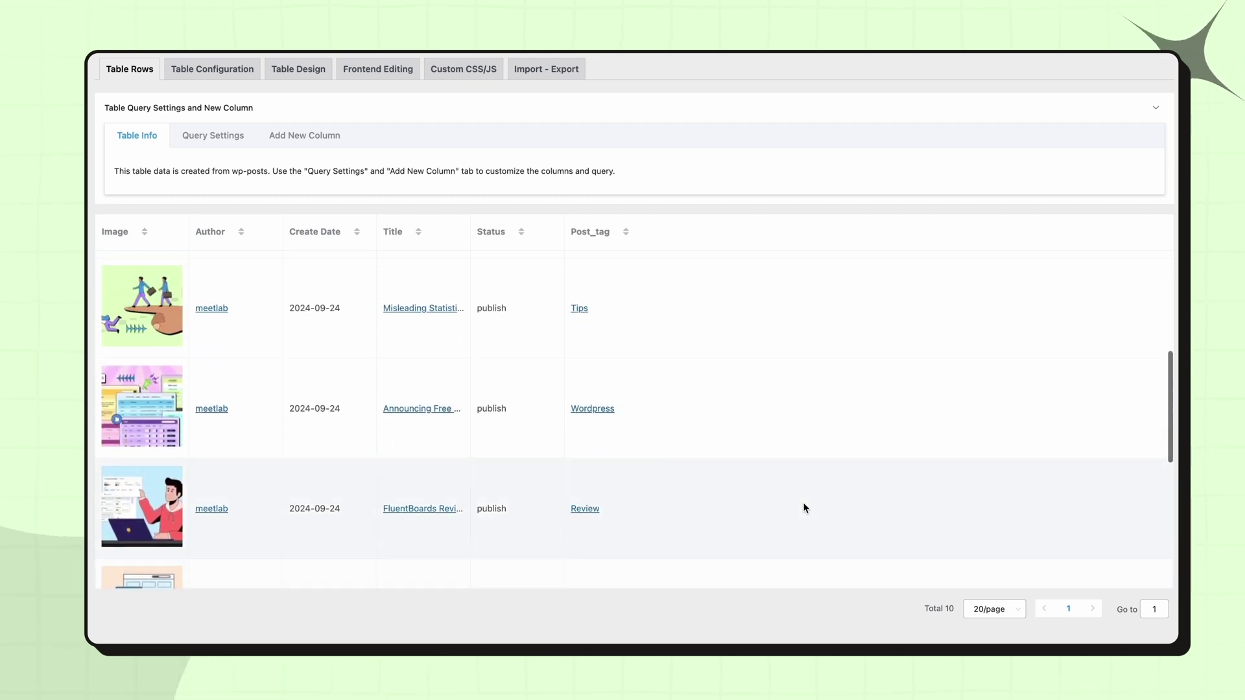
scroll(804, 508, up, 3)
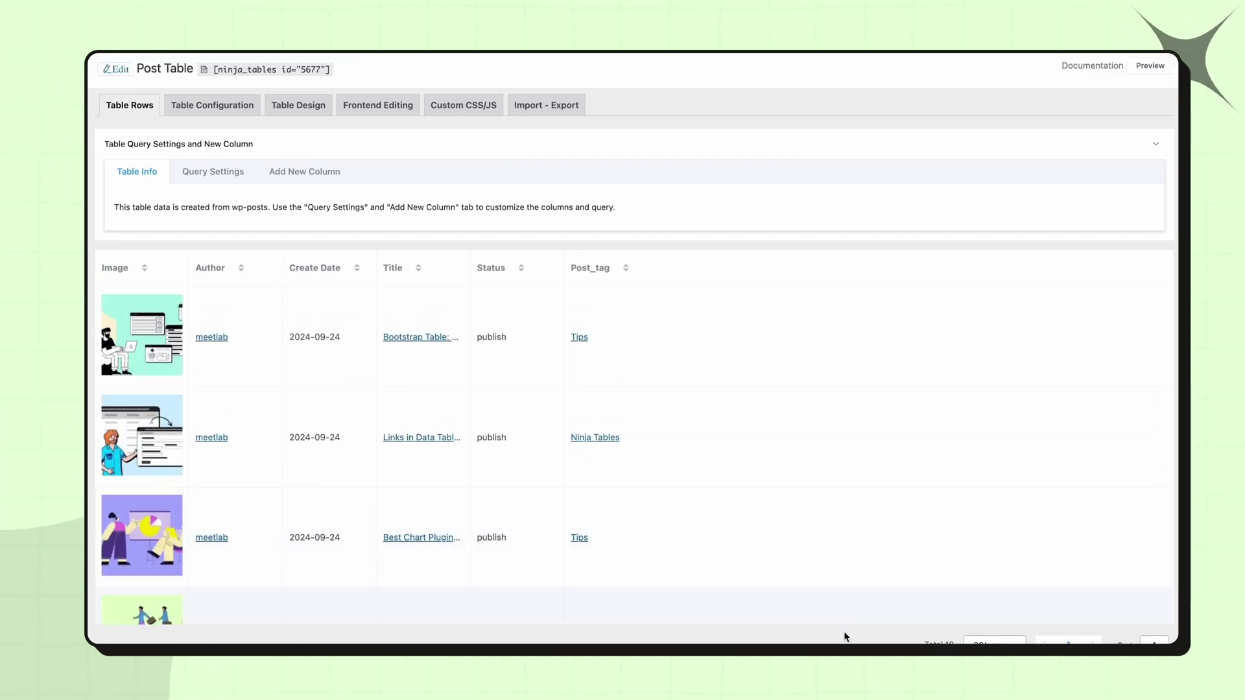
click(220, 106)
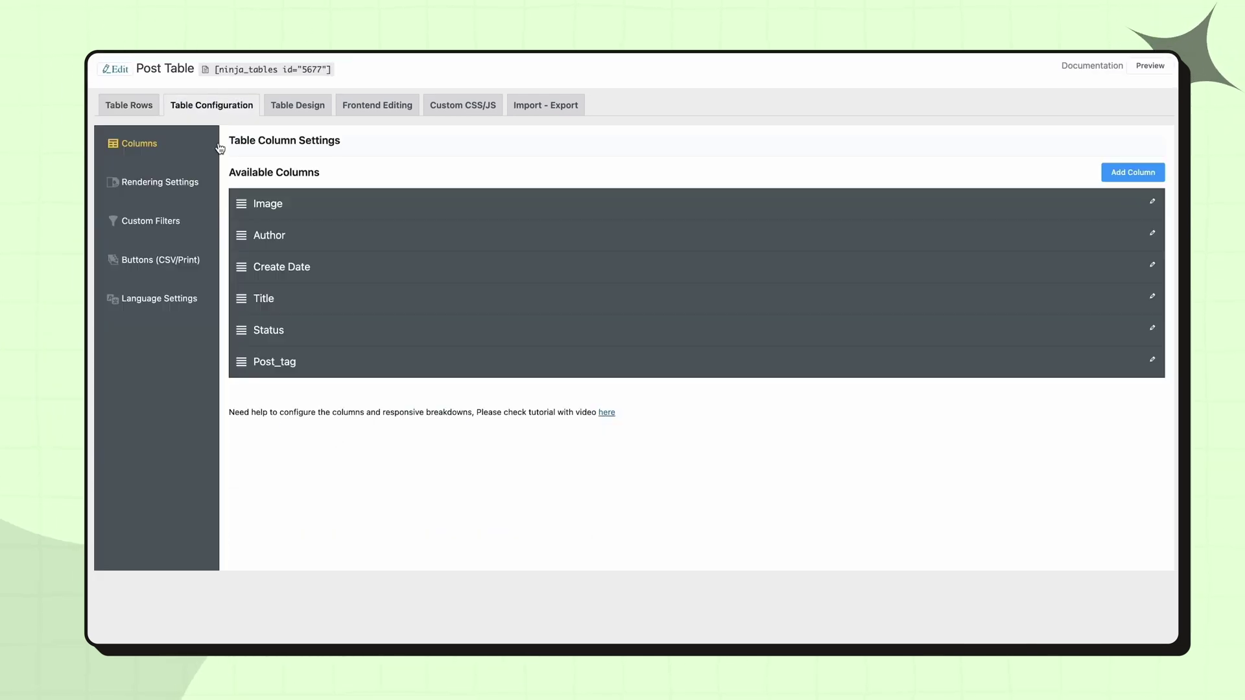
click(199, 232)
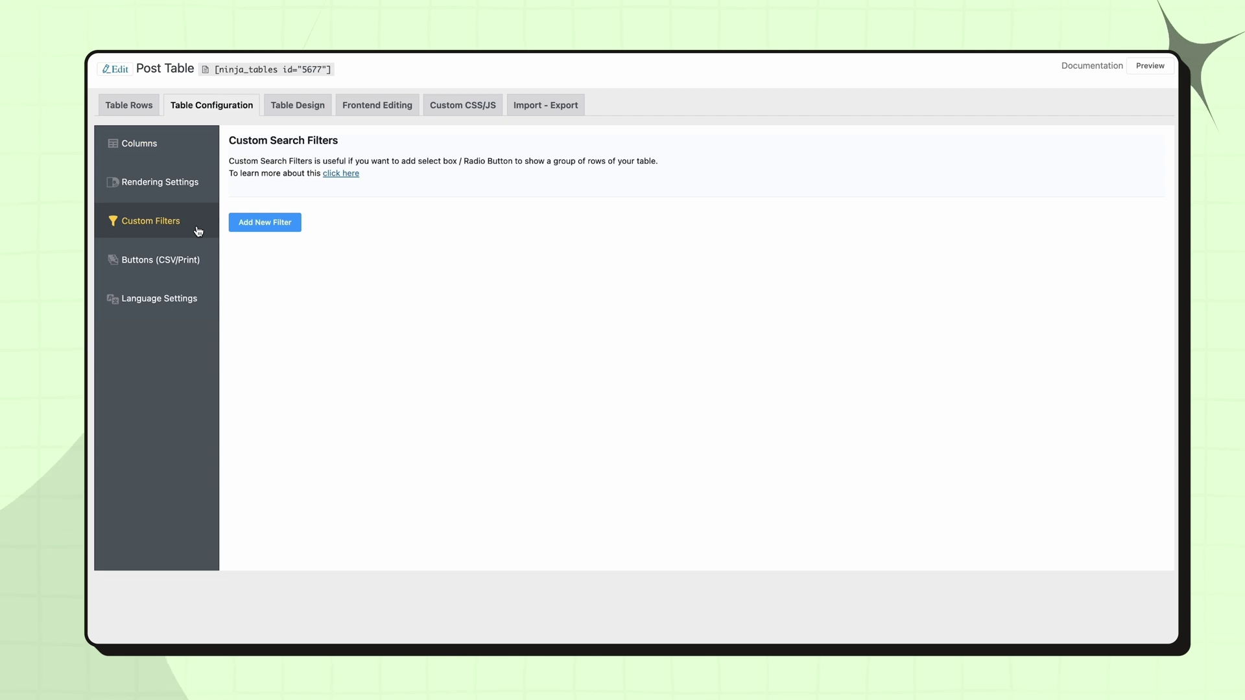
Step: Add a 'Post Filter' checkbox filter with Tips, Ninja Tables and Wordpress options on Post_tag
click(248, 224)
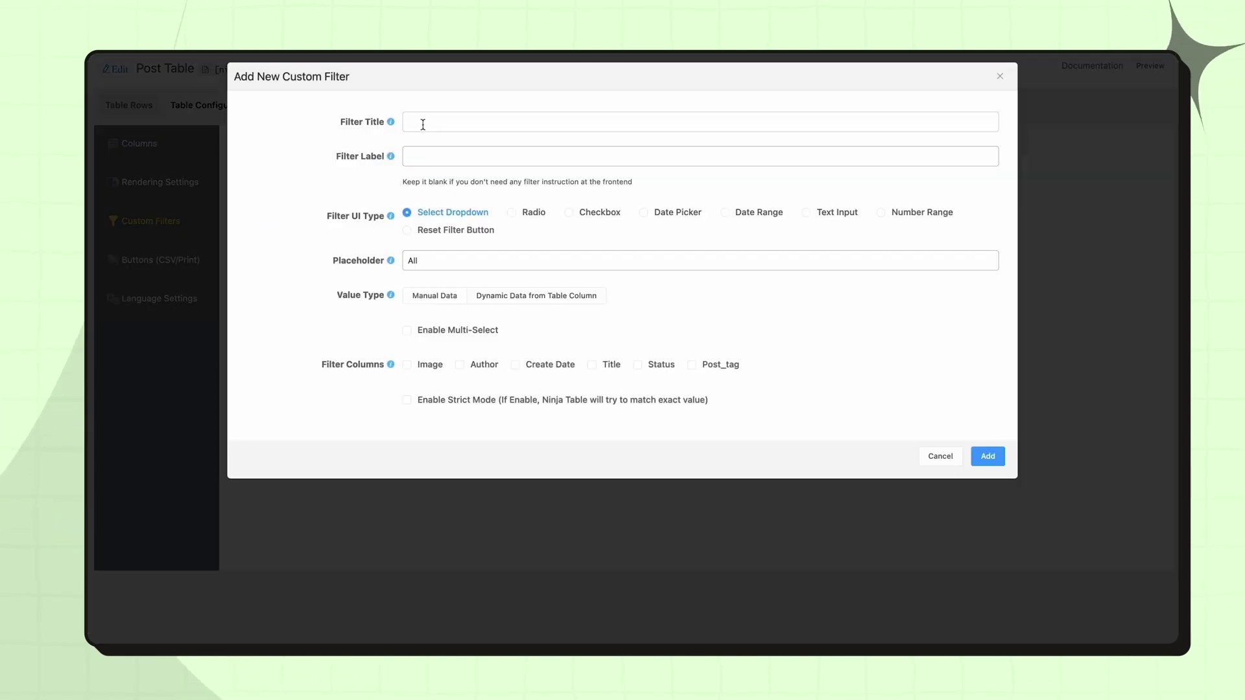
click(423, 125)
text(Post Filter)
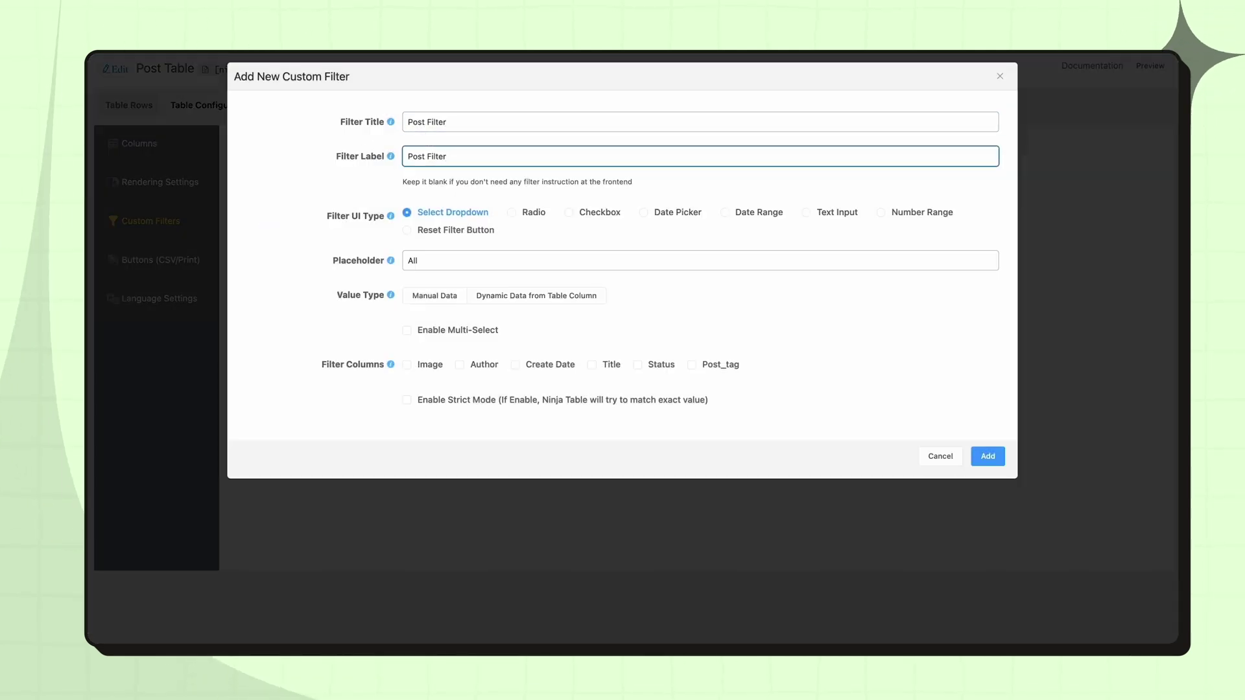
click(569, 214)
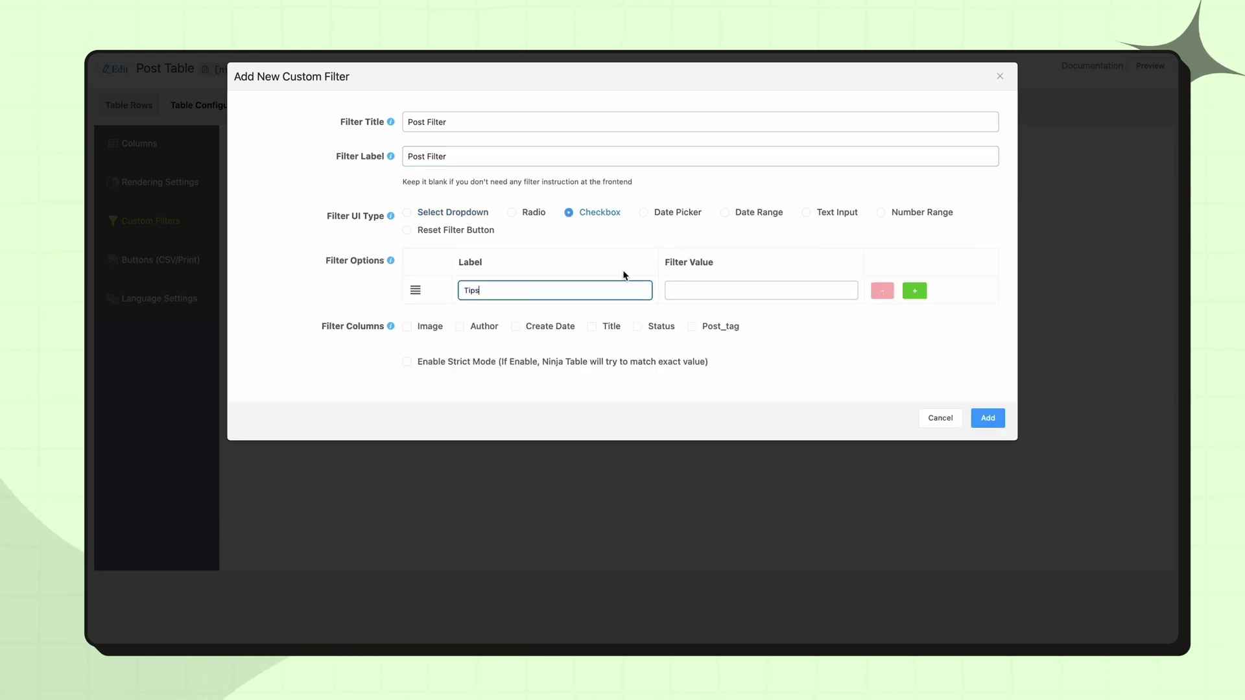
click(915, 290)
click(915, 319)
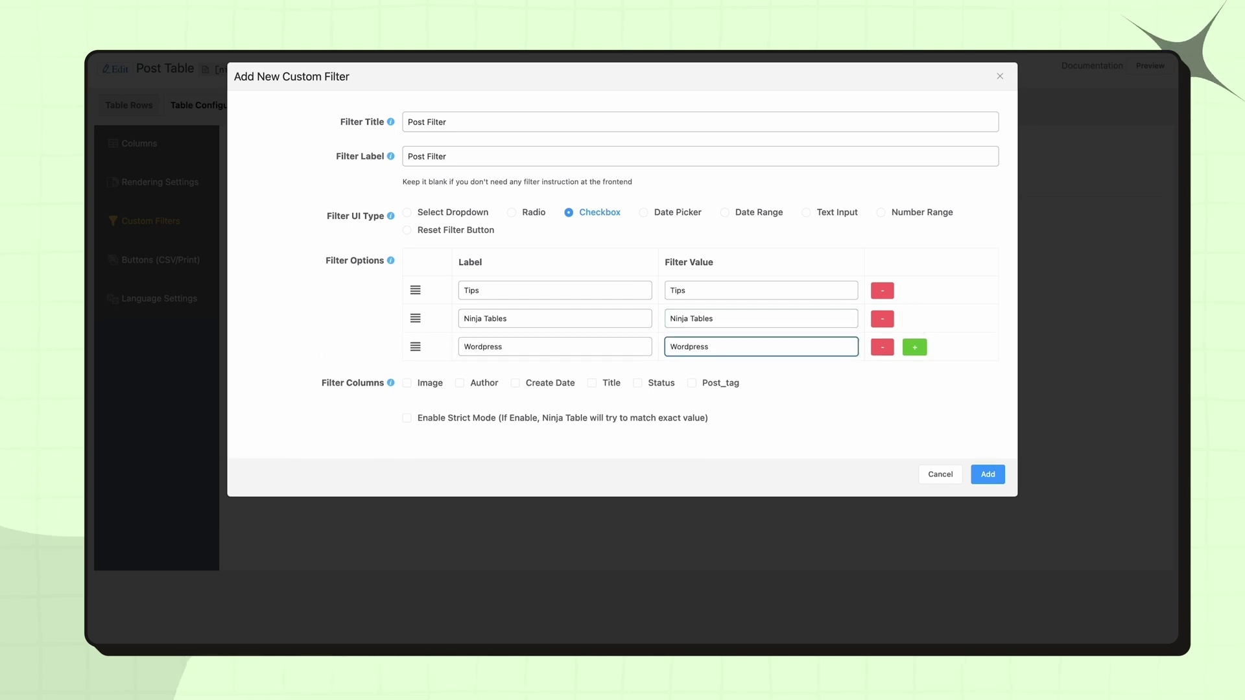
click(691, 383)
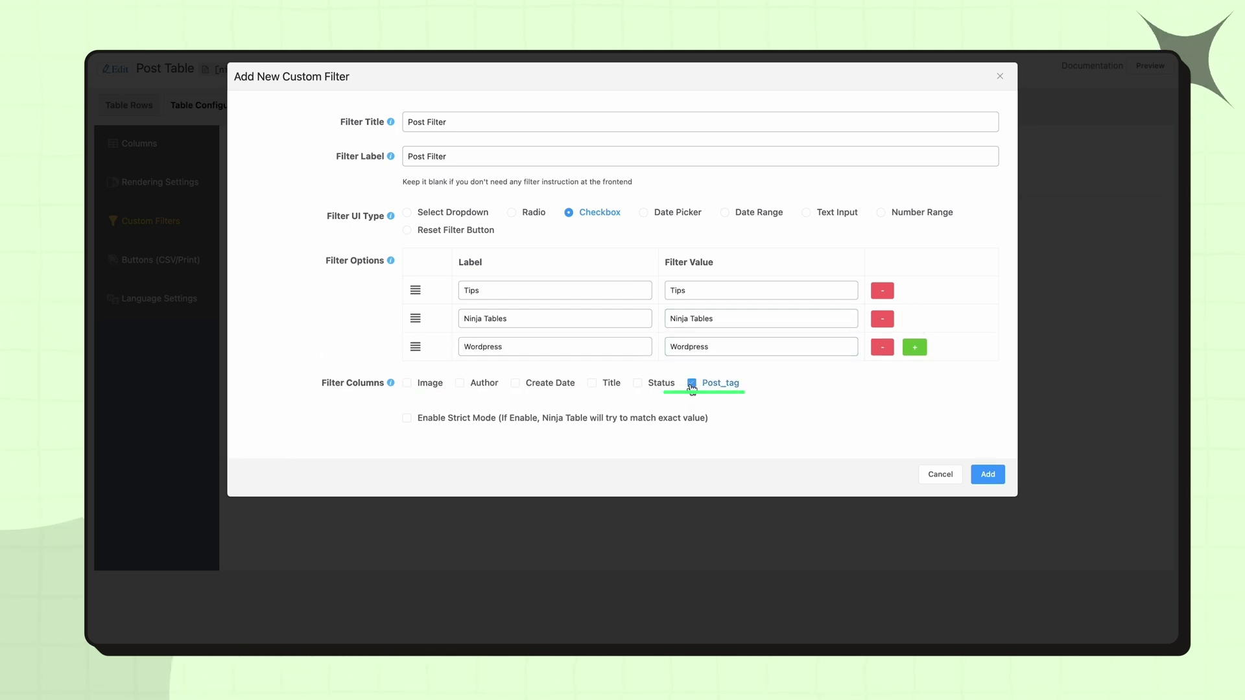
click(988, 475)
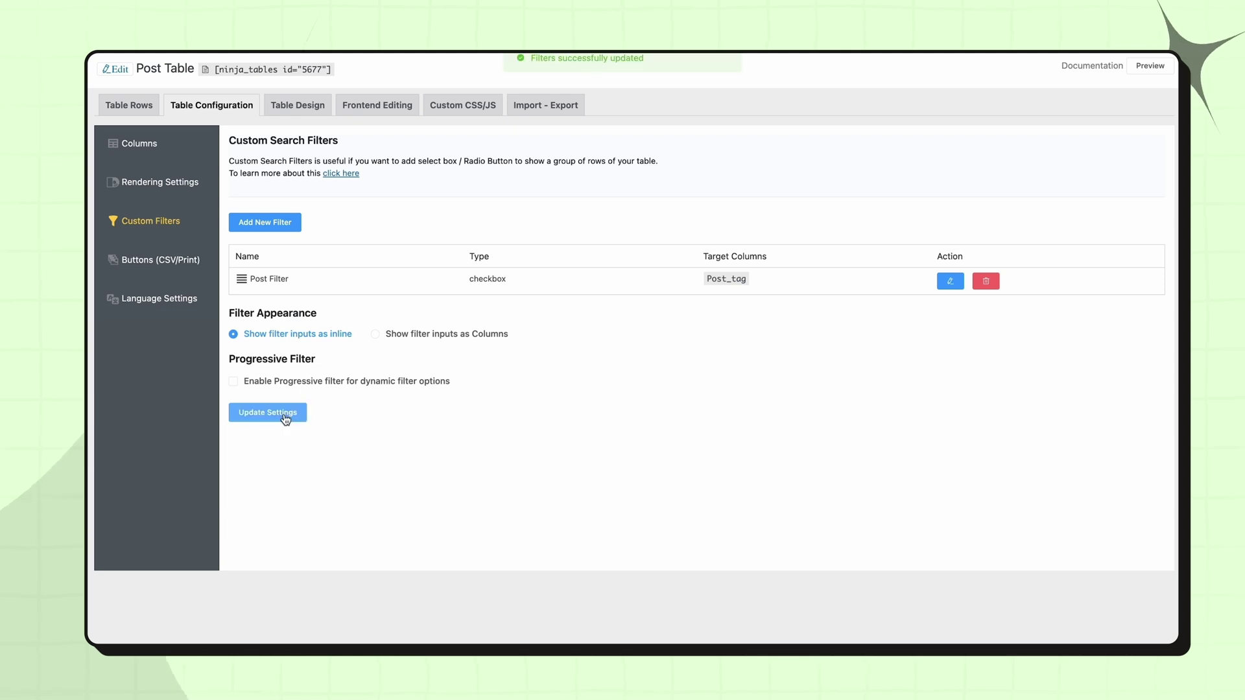
Step: Preview the post table and tick the Tips and Ninja Tables filter checkboxes
click(1151, 66)
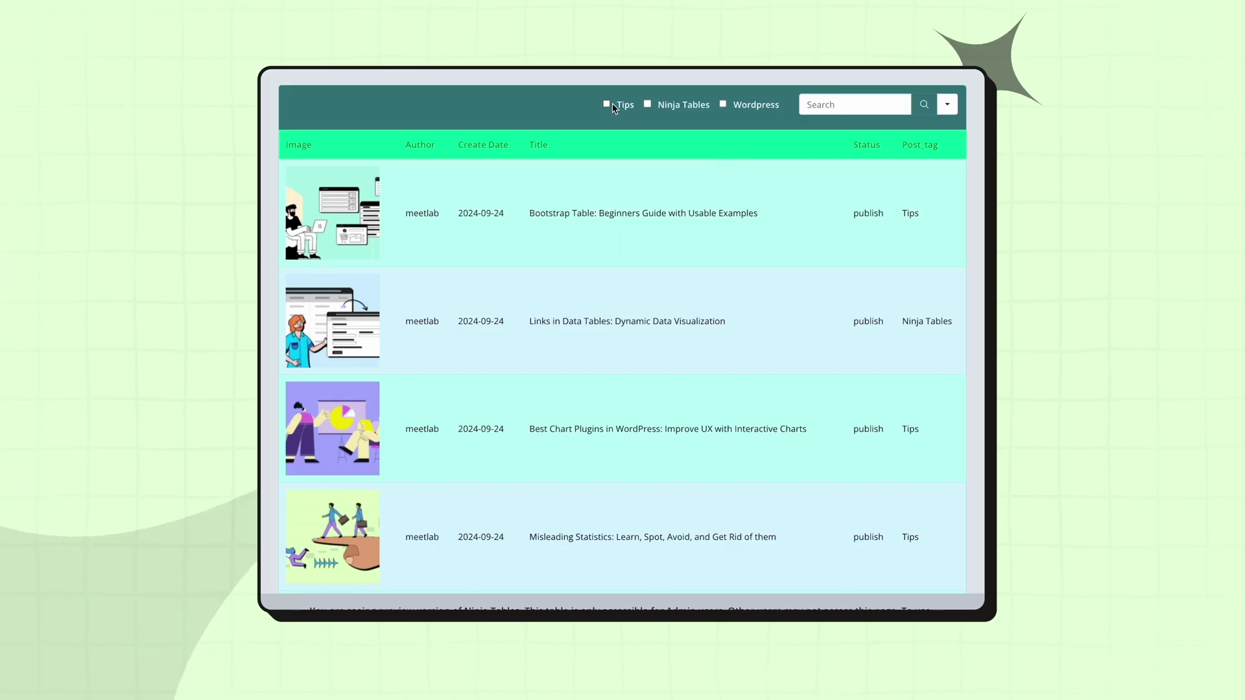
click(633, 110)
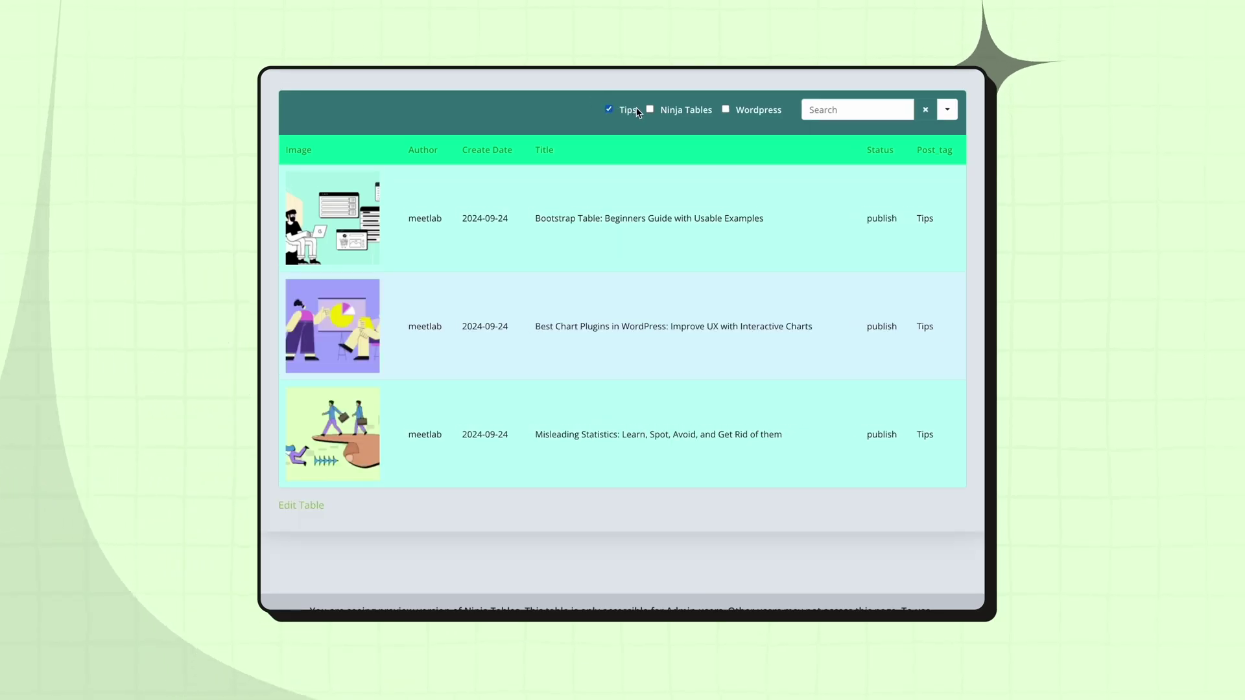
click(649, 109)
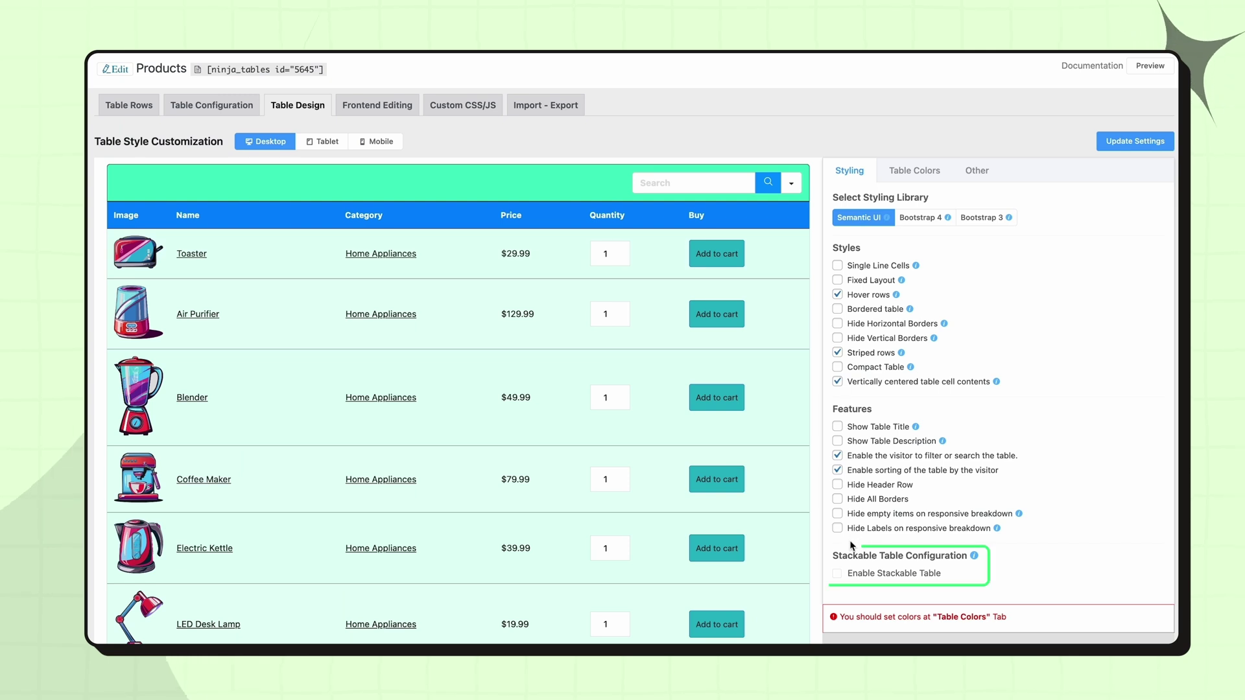
Step: Enable Stackable Table for Mobile and Tablet devices and update the Products design settings
click(838, 574)
scroll(841, 581, down, 5)
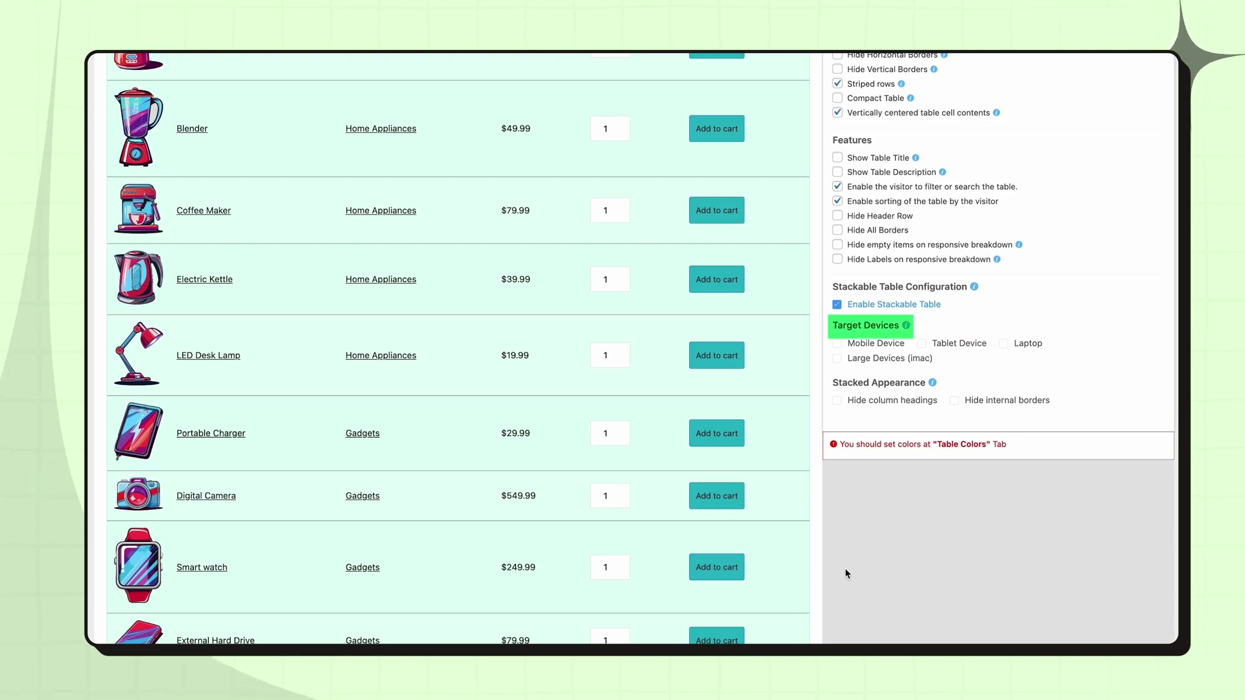
click(837, 345)
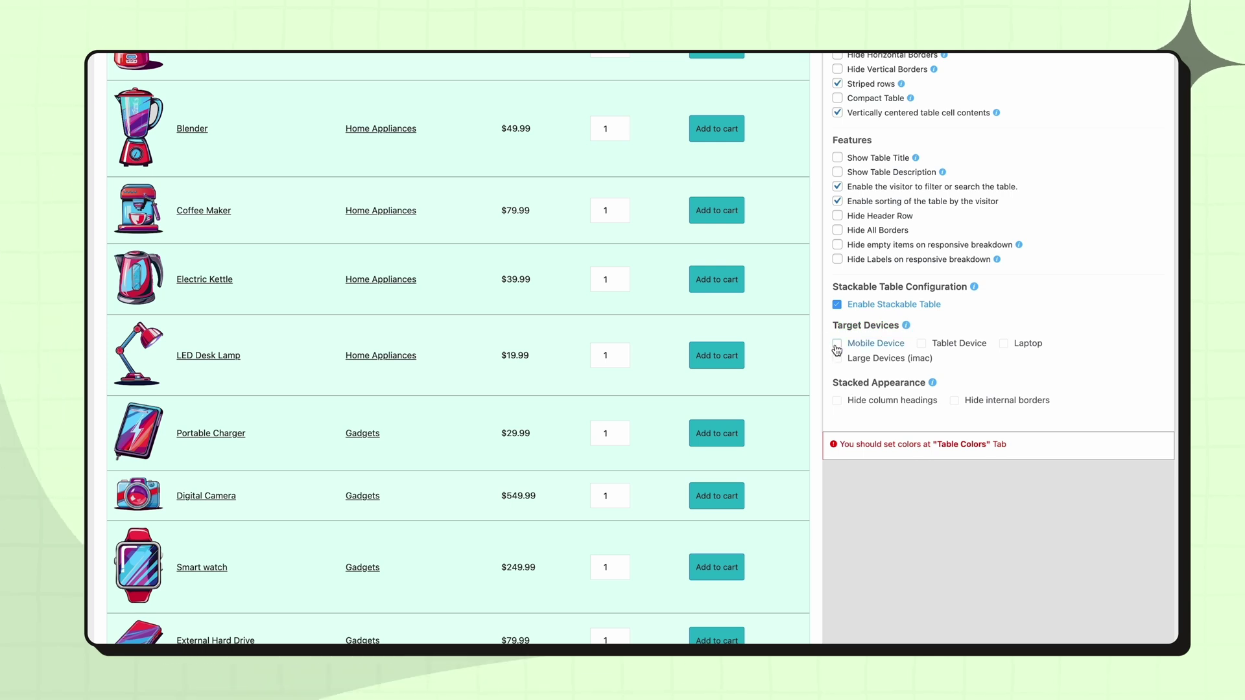
click(921, 344)
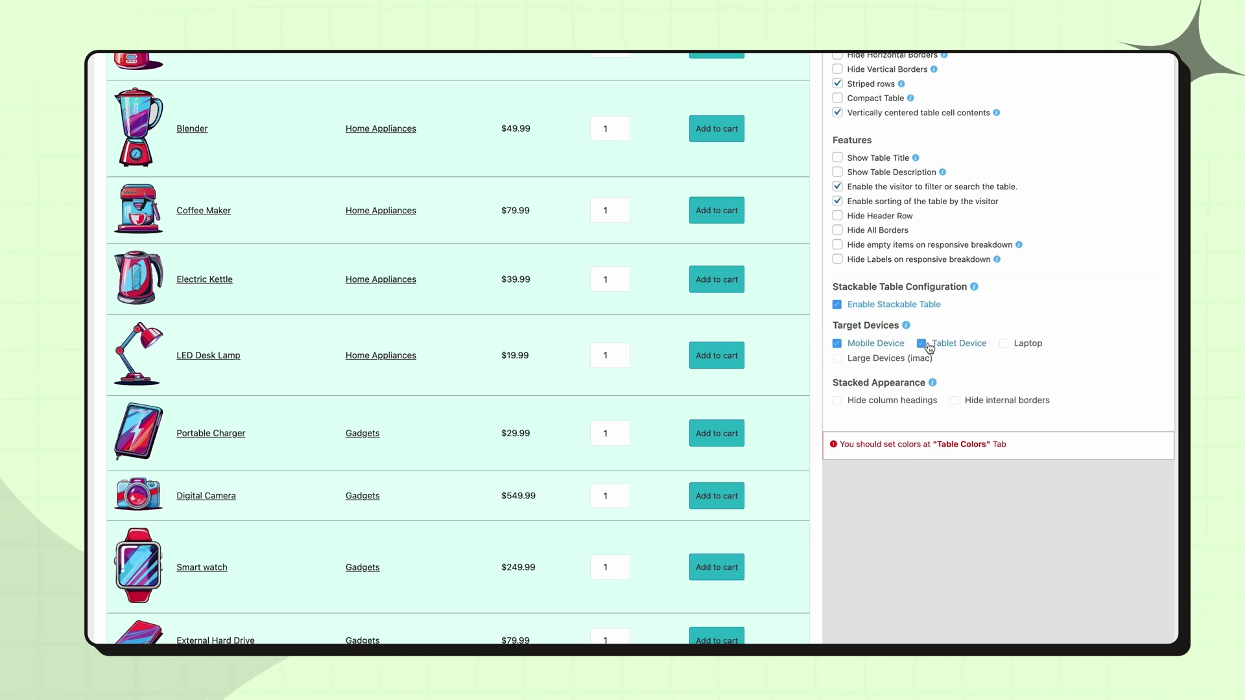
scroll(930, 349, up, 5)
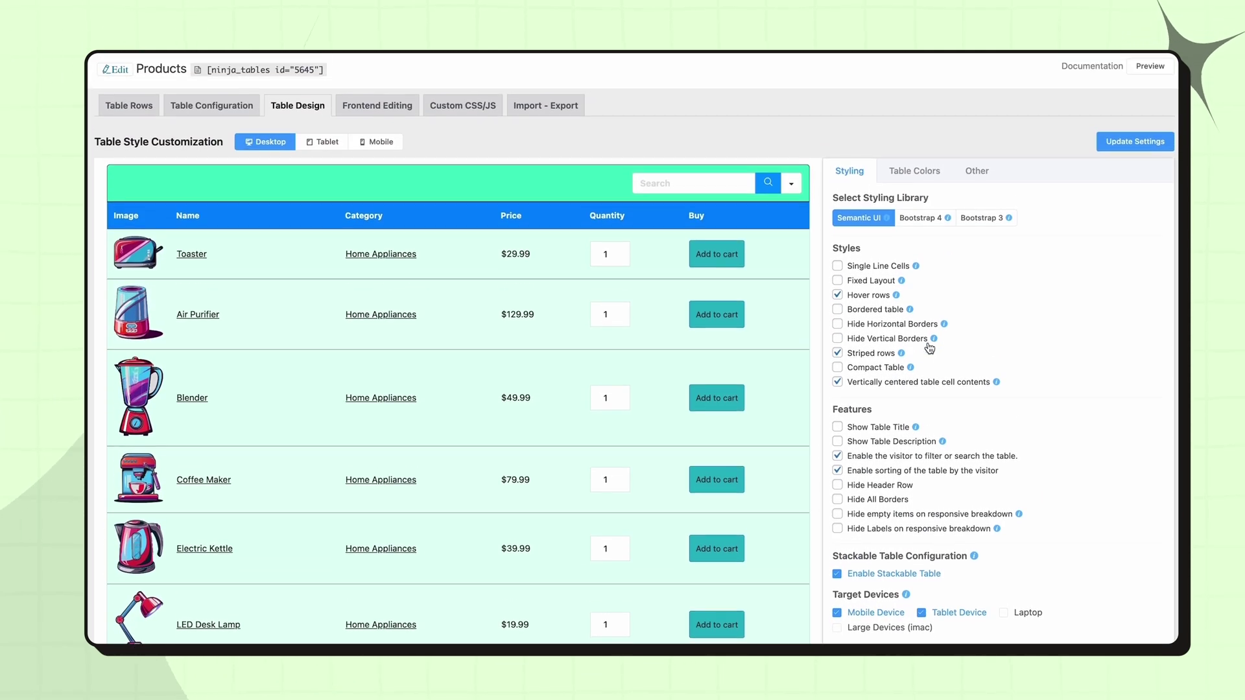
click(1140, 144)
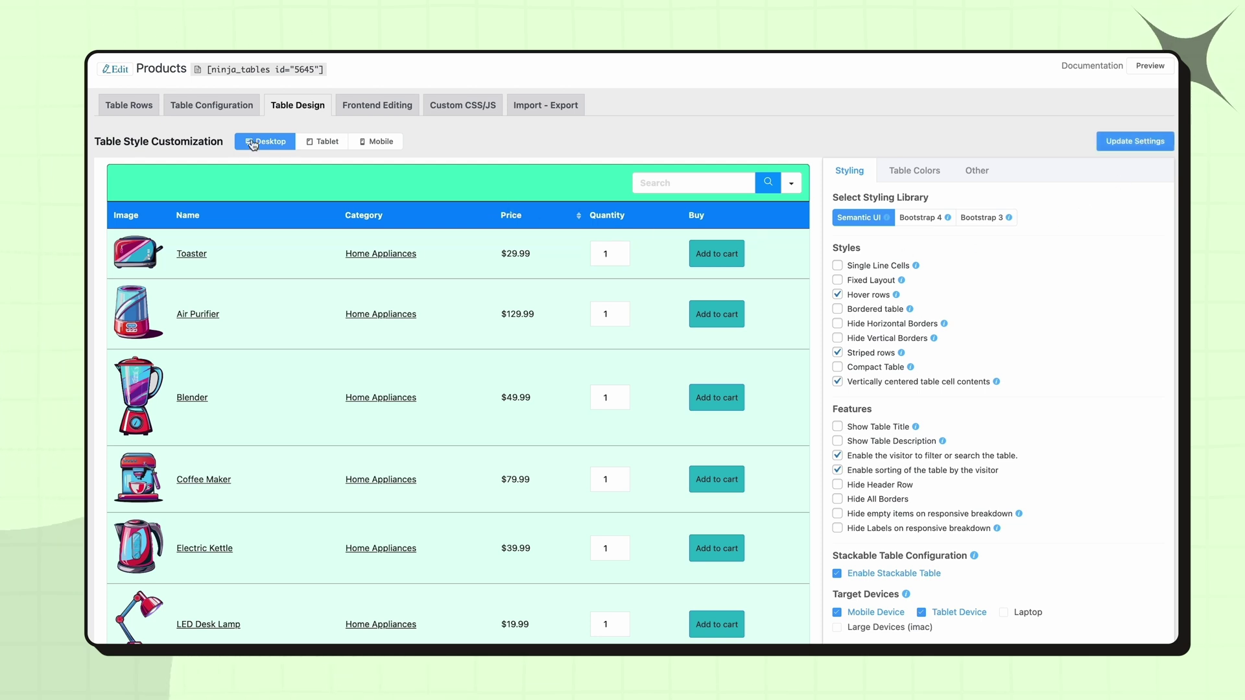
Step: Set the Category column's responsive breakpoint to 'Initial Hidden Mobile and Tab' and update it
click(133, 106)
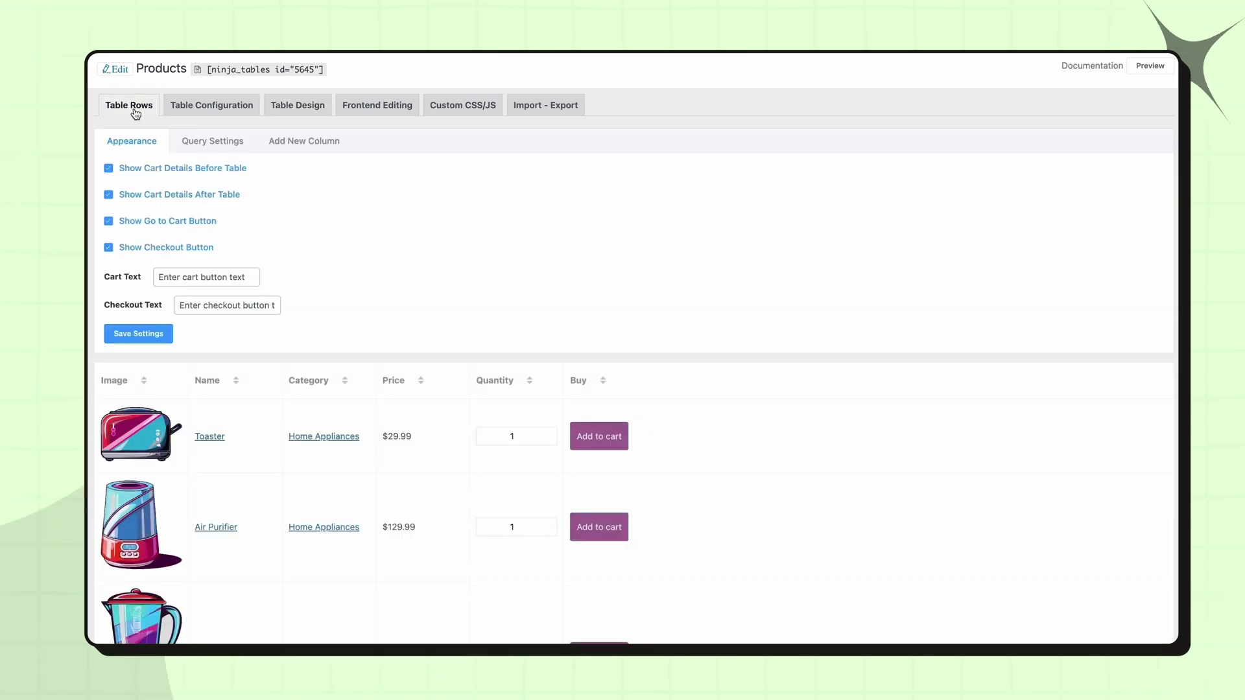
click(333, 381)
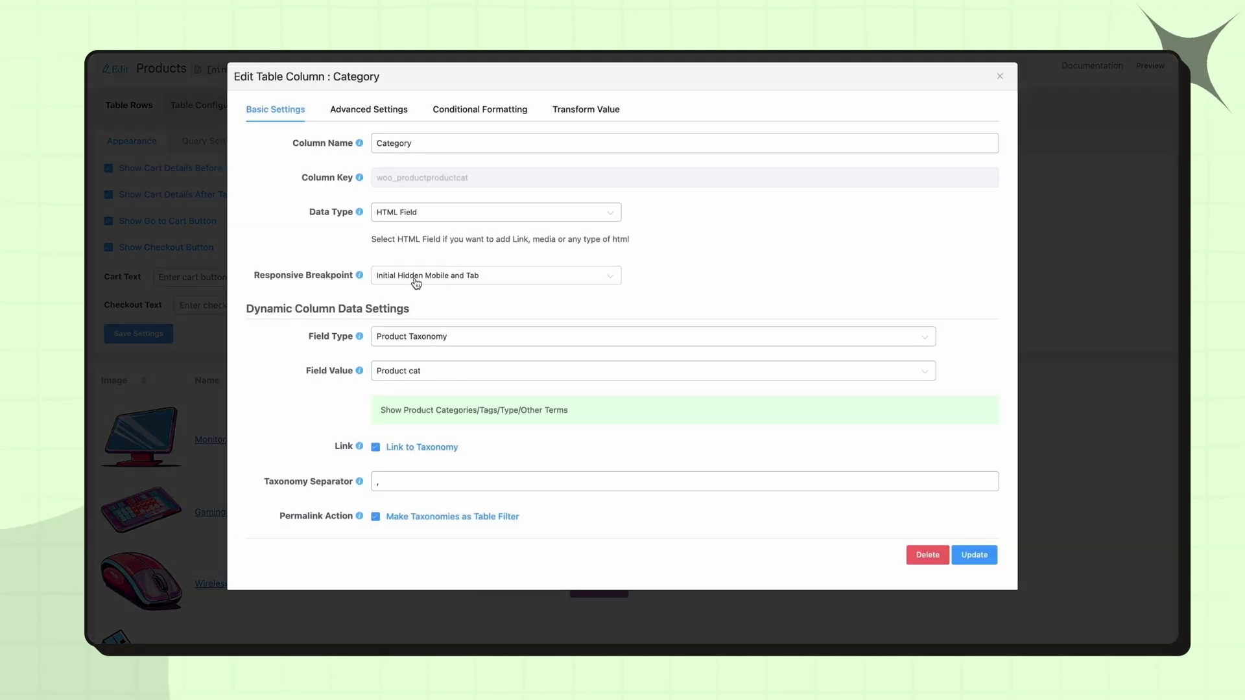
click(416, 283)
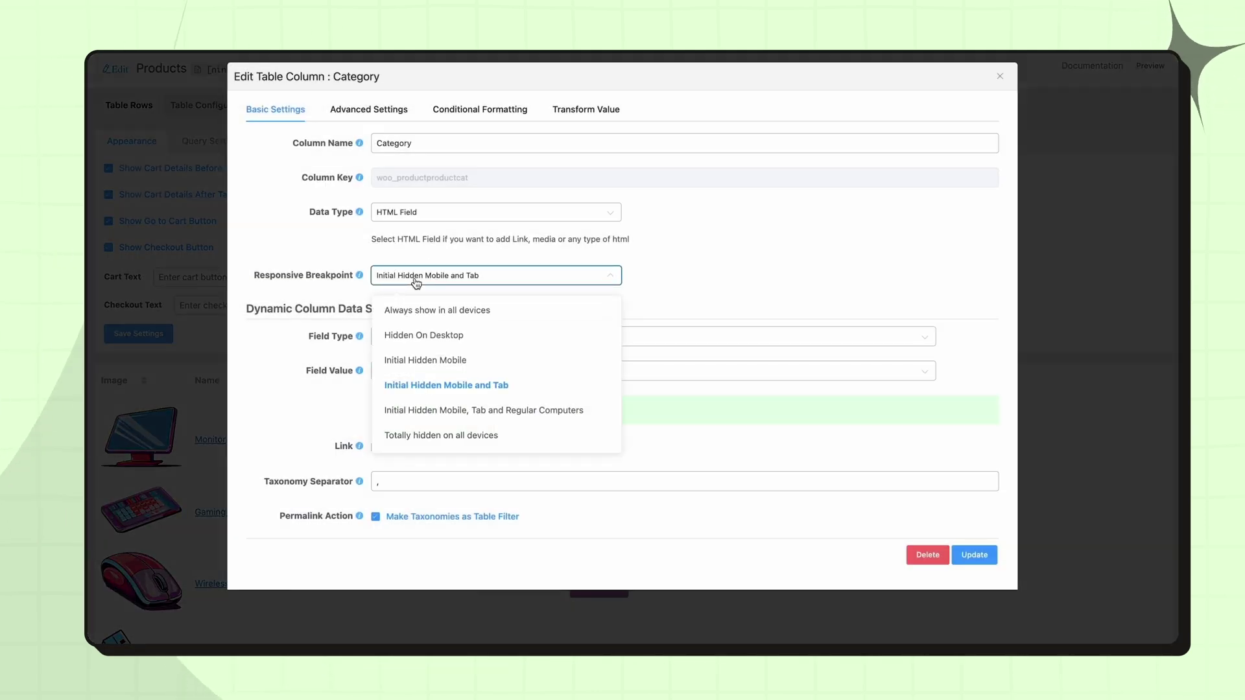
click(452, 386)
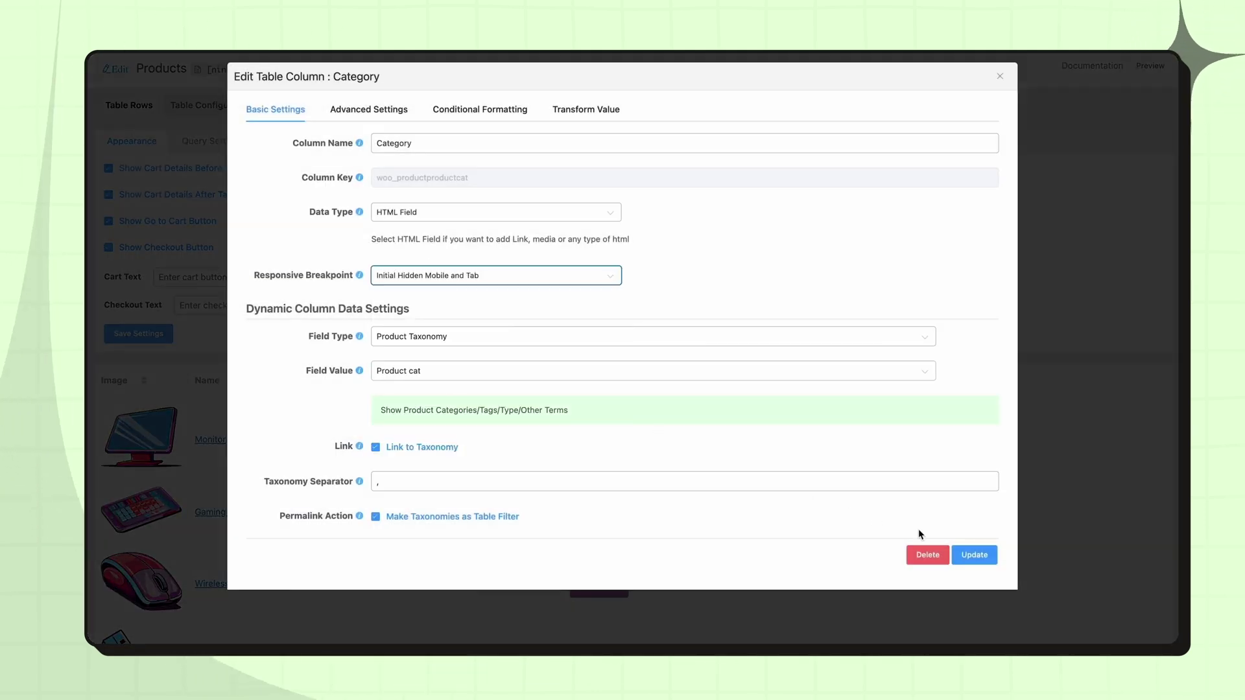
click(962, 557)
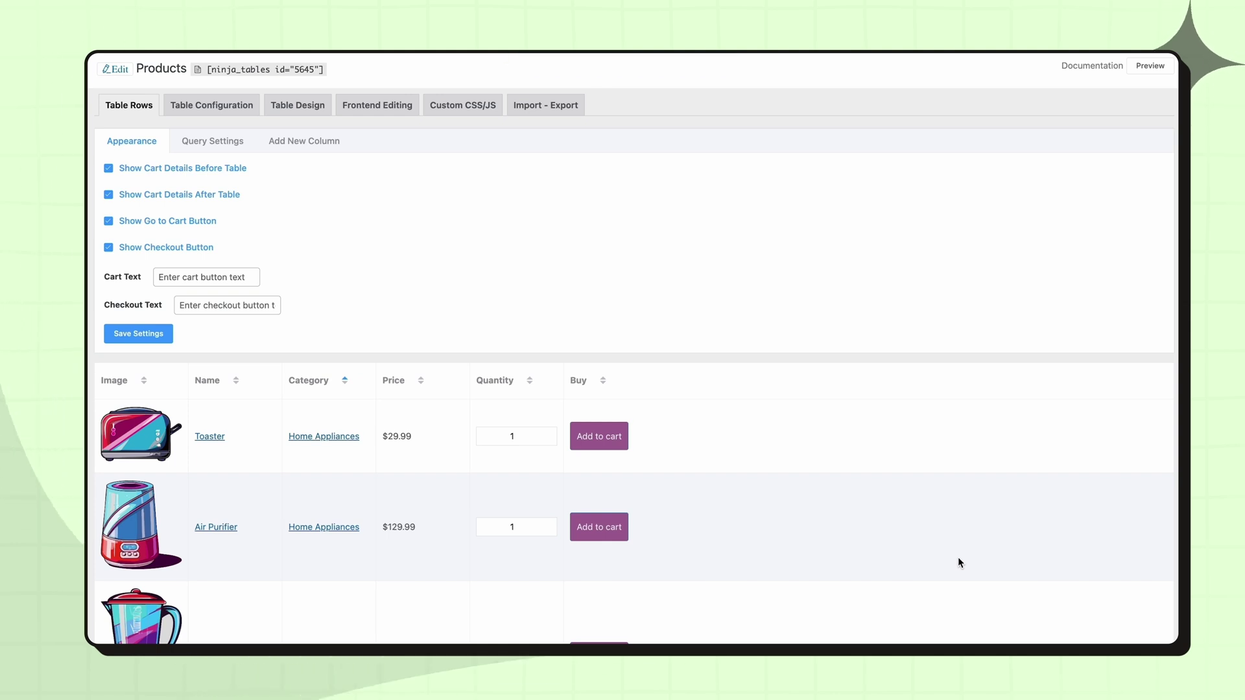
Step: Preview the Products table on the frontend at the Mobile S 320px viewport
click(1152, 66)
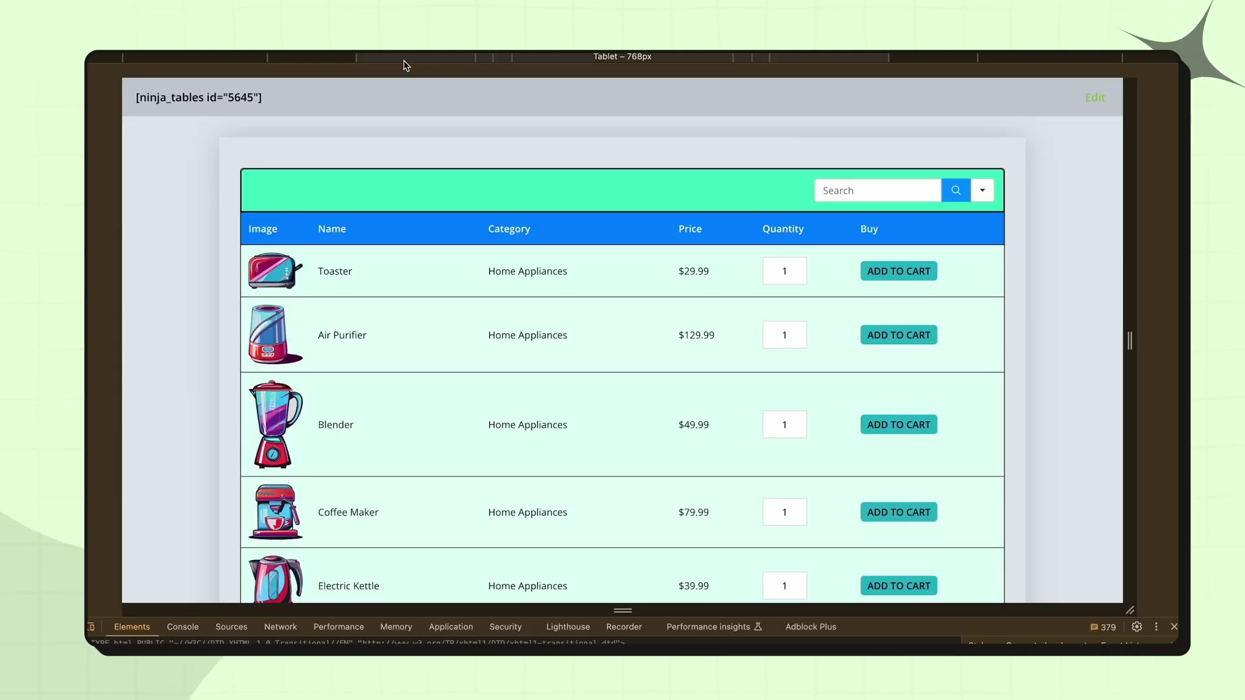
click(538, 57)
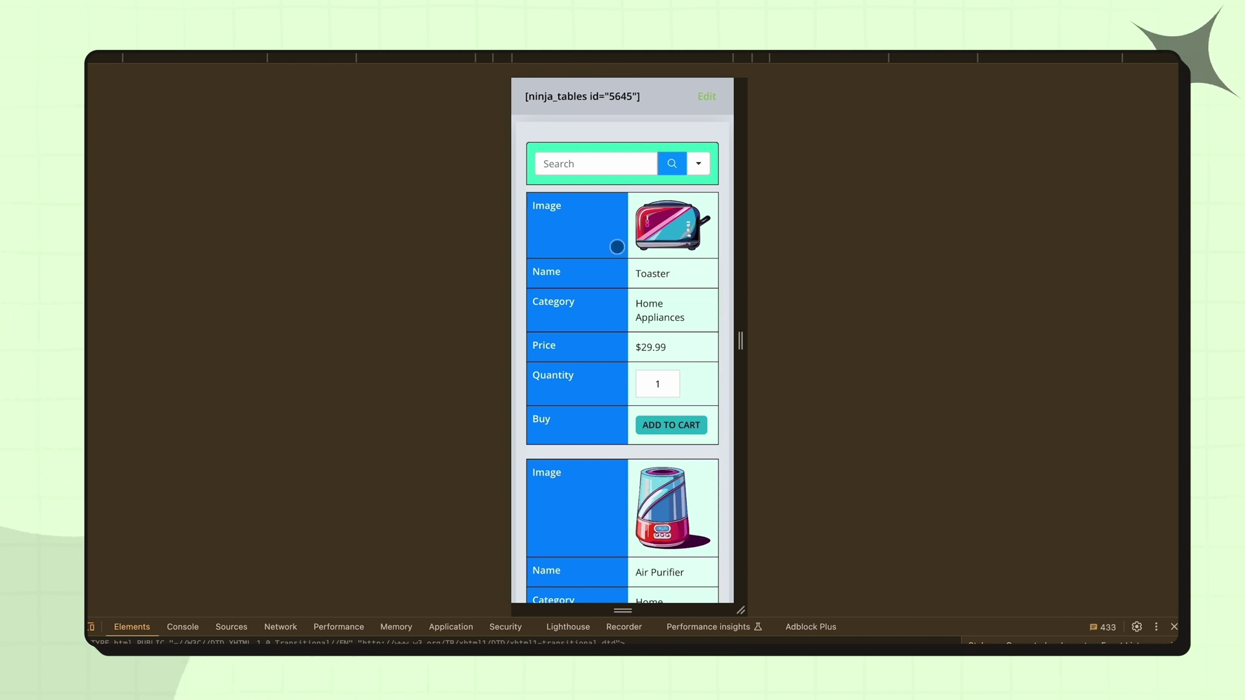